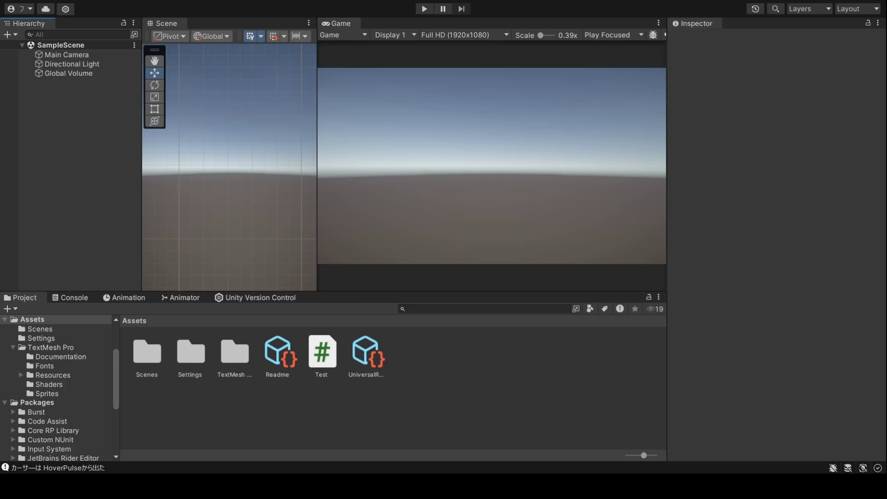
# - Open Assets/PulsatingButtons and inspect its Fonts, Prefabs and Scripts folders and the DemoScene asset
pyautogui.click(141, 352)
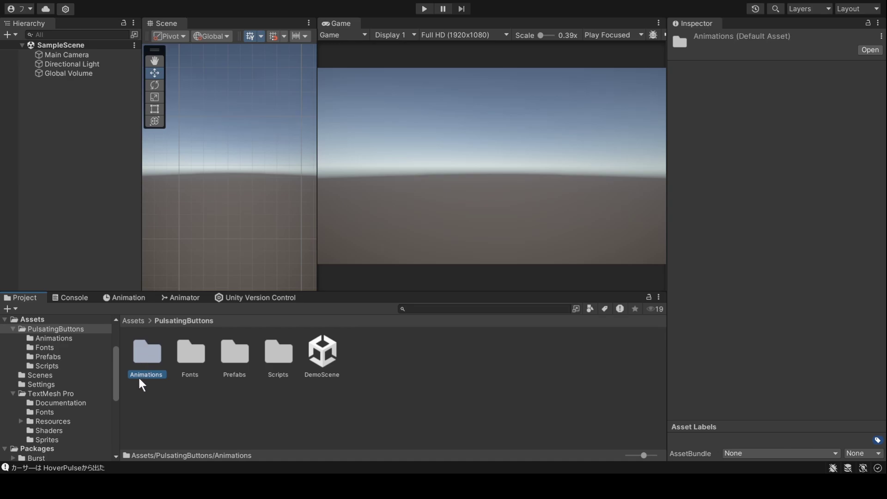
pyautogui.click(197, 360)
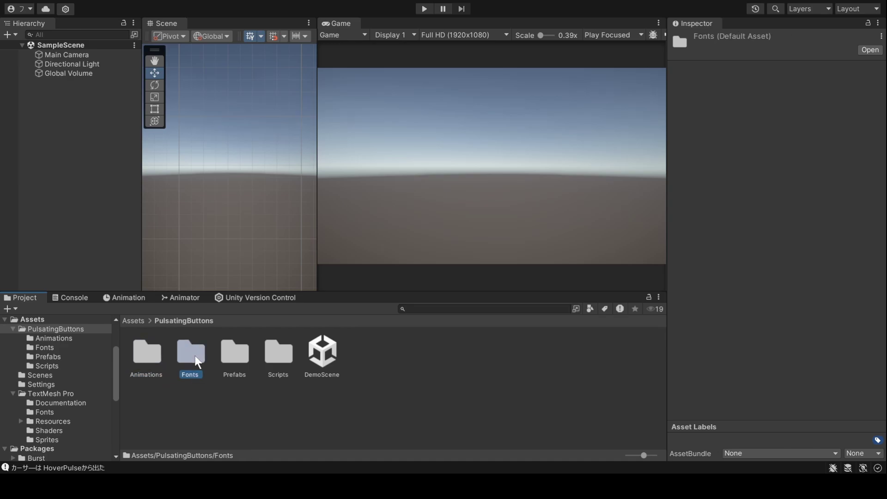
pyautogui.click(234, 357)
pyautogui.click(282, 346)
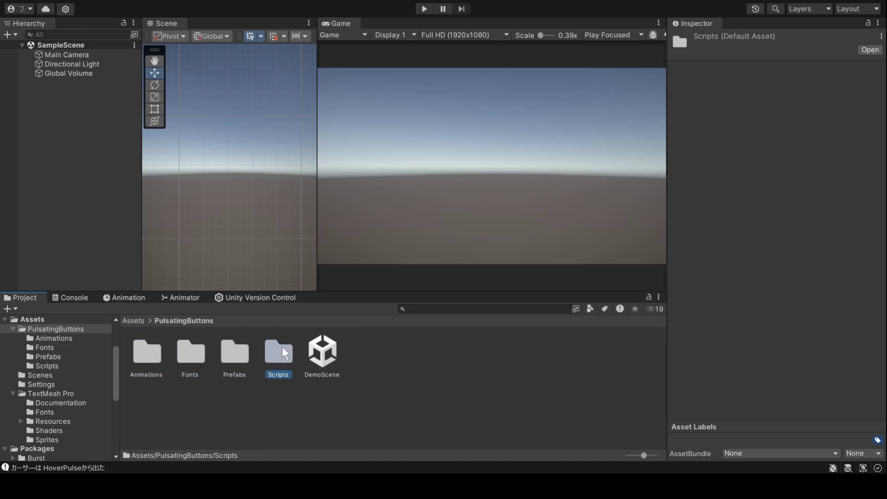
pyautogui.click(314, 354)
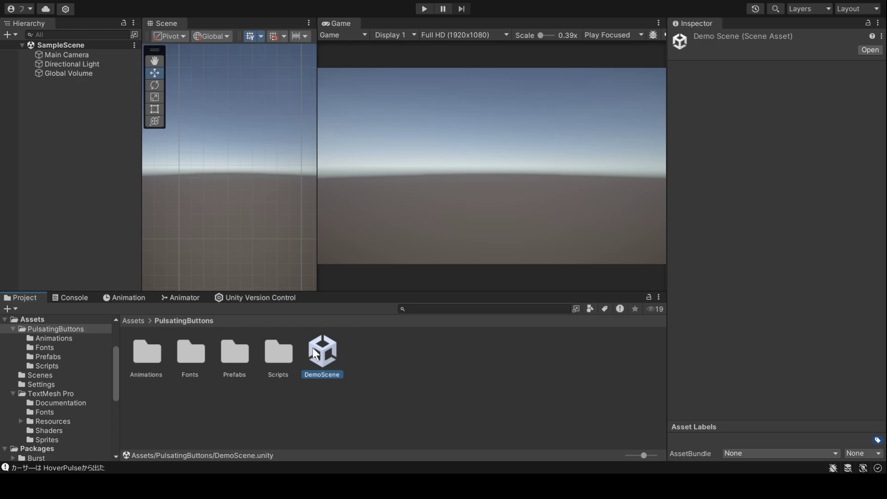
# - Open DemoScene and widen the Game view to show its Hover, Normal and Selected buttons
pyautogui.doubleClick(317, 355)
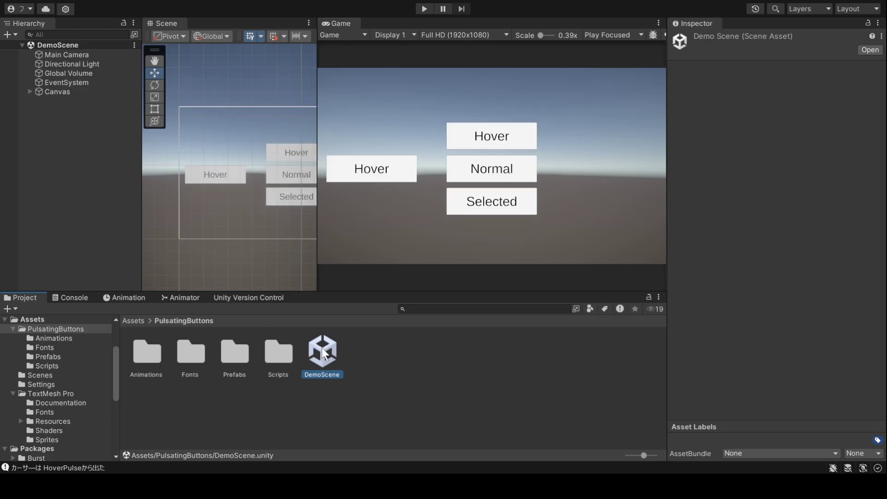
pyautogui.moveTo(317, 245); pyautogui.dragTo(248, 243)
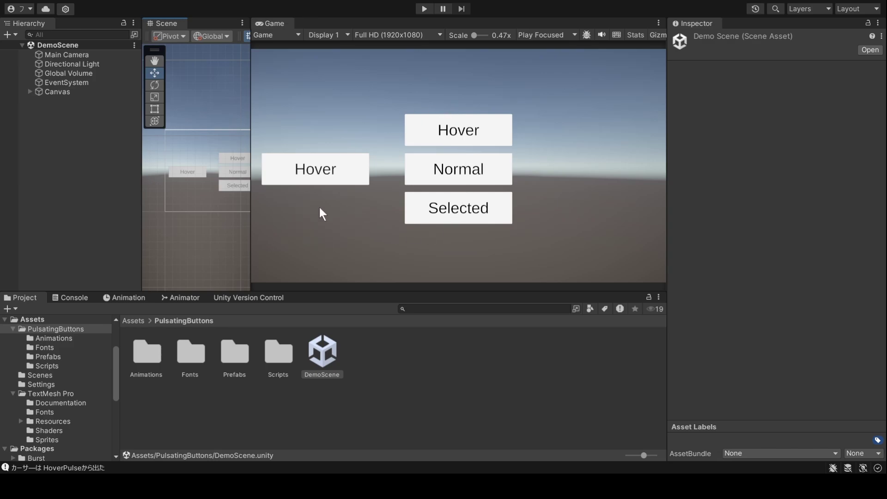
# - Enter Play mode, click the Selected button to see it pulse, then click away to stop it
pyautogui.click(416, 12)
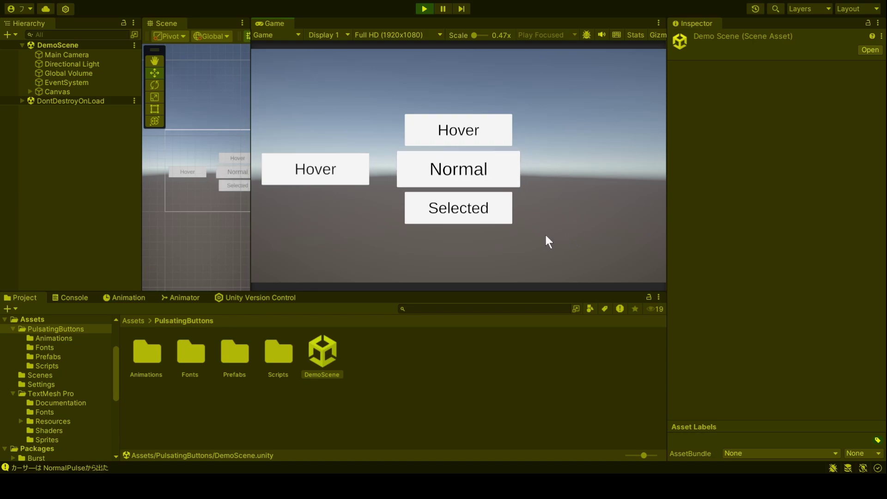
pyautogui.click(493, 207)
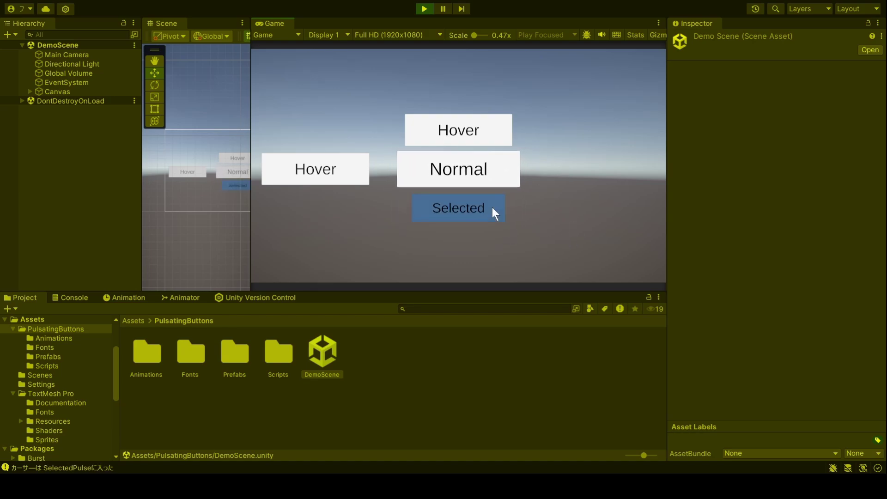
pyautogui.click(546, 239)
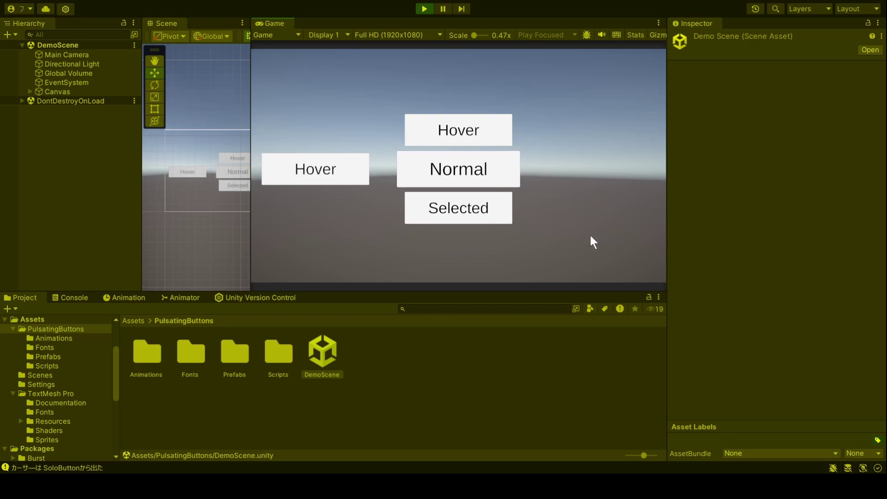
# - Exit Play mode, open the Prefabs folder and enlarge the Scene view around the buttons
pyautogui.doubleClick(239, 357)
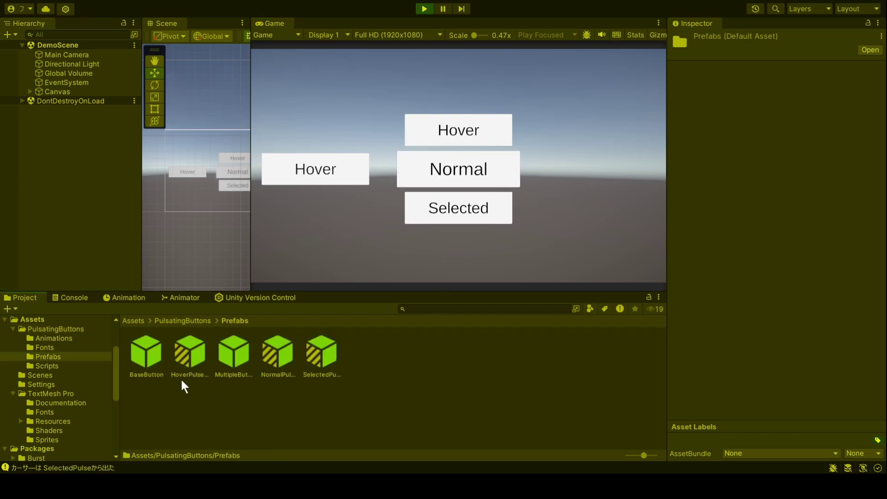
pyautogui.click(424, 8)
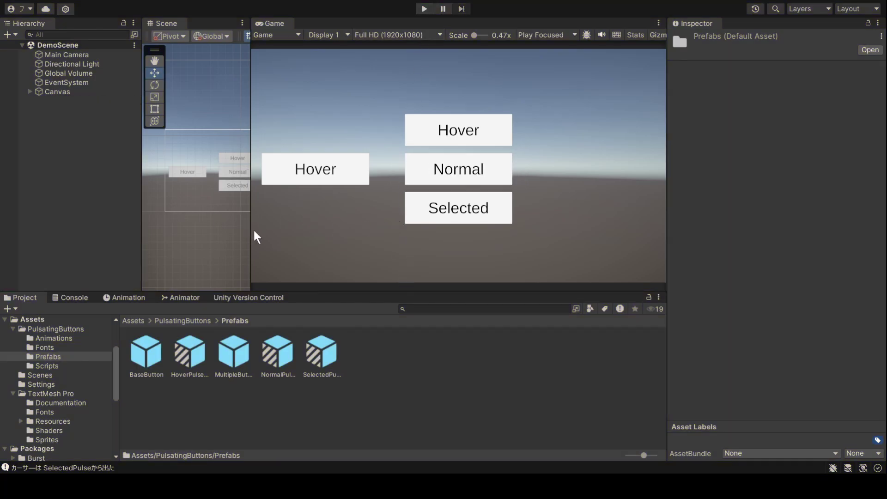
pyautogui.moveTo(252, 232); pyautogui.dragTo(363, 217)
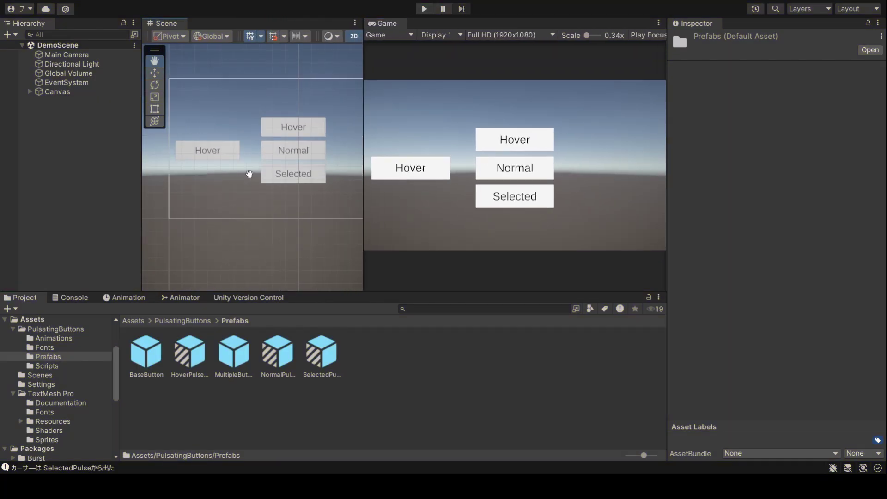
pyautogui.moveTo(249, 174); pyautogui.dragTo(251, 198, button='middle')
pyautogui.scroll(2, 266, 225)
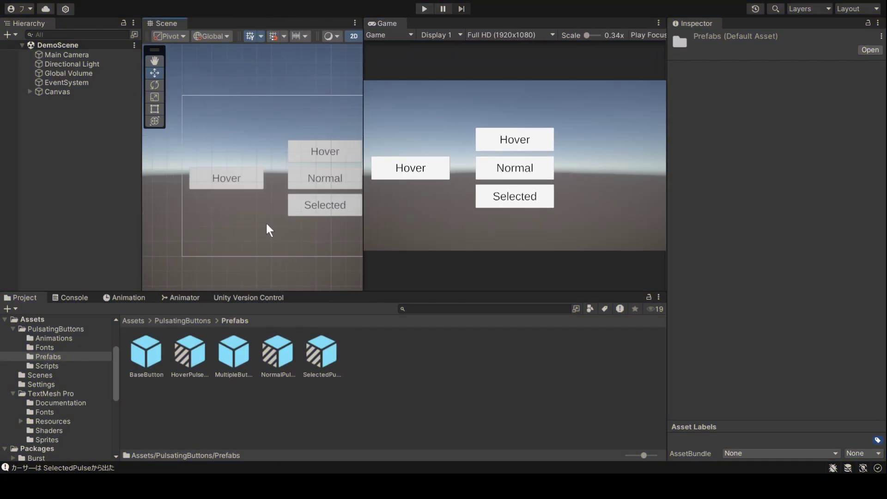
# - Expand Canvas and MultipleButtonController in the Hierarchy and drag the HoverPulse prefab into the group
pyautogui.click(29, 91)
pyautogui.click(38, 100)
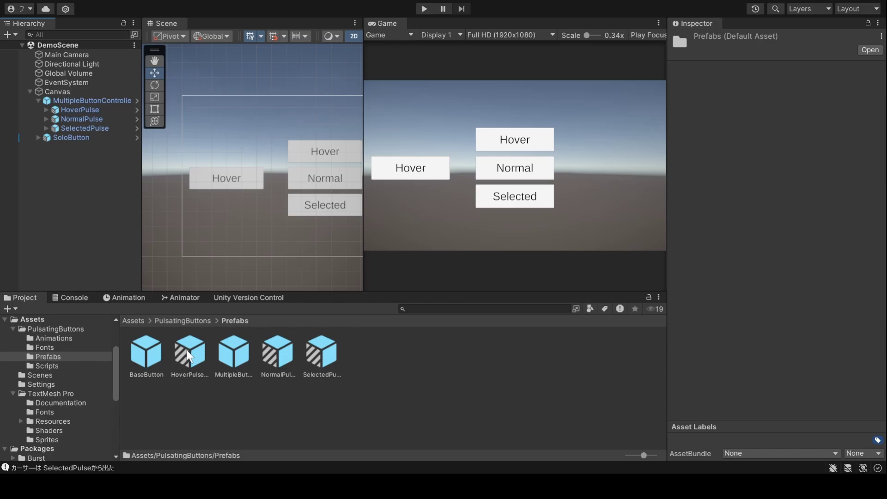
pyautogui.moveTo(189, 360); pyautogui.dragTo(97, 99)
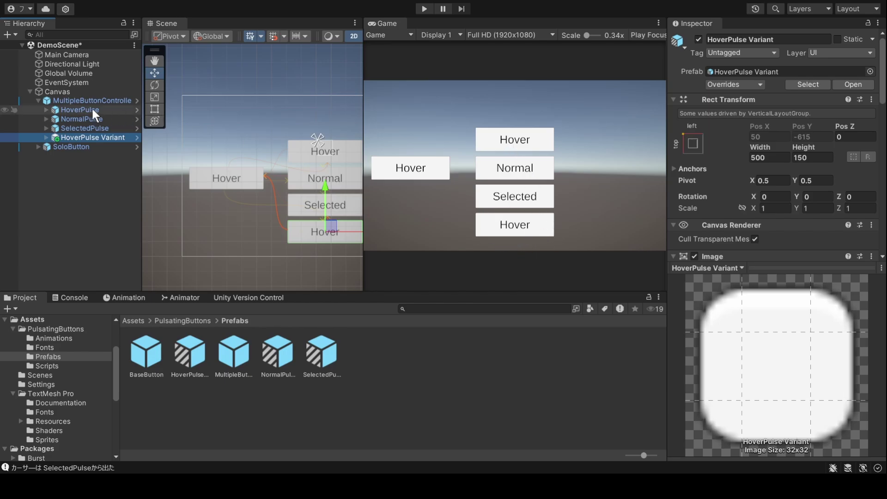
# - Place the HoverPulse Variant directly below HoverPulse, then enlarge the Game and Hierarchy panels
pyautogui.moveTo(98, 137); pyautogui.dragTo(105, 117)
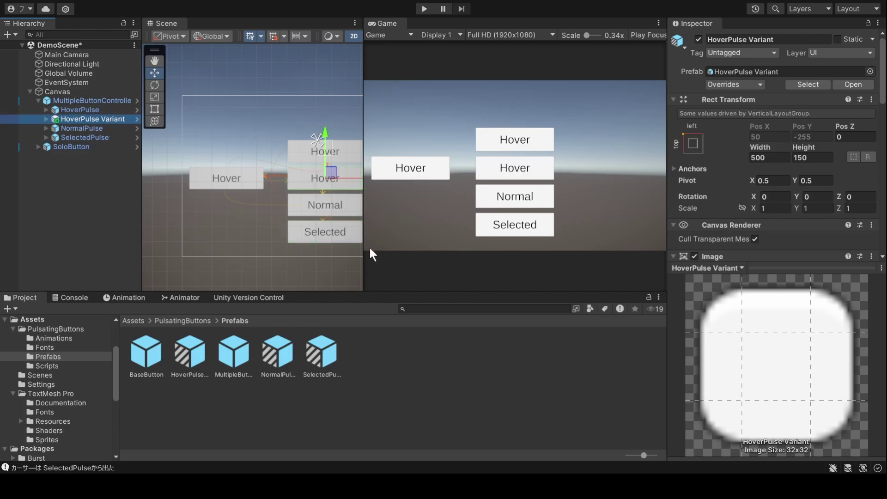
pyautogui.moveTo(364, 264); pyautogui.dragTo(272, 245)
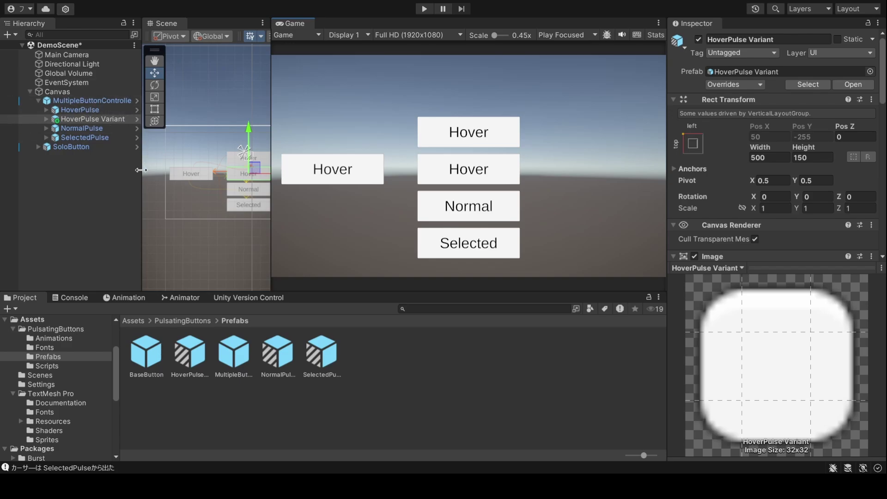
pyautogui.moveTo(141, 116); pyautogui.dragTo(175, 115)
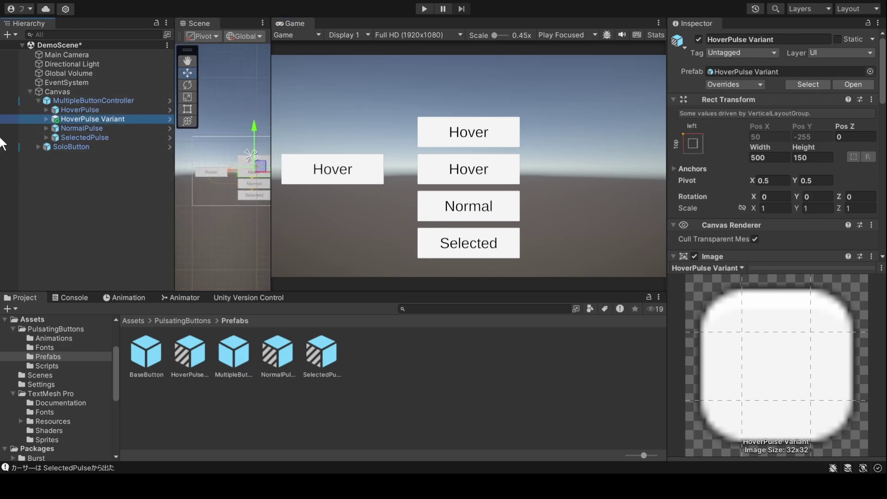
# - Inspect MultipleButtonController's Vertical Layout Group, experiment with Spacing, then set Spacing to 30
pyautogui.click(129, 100)
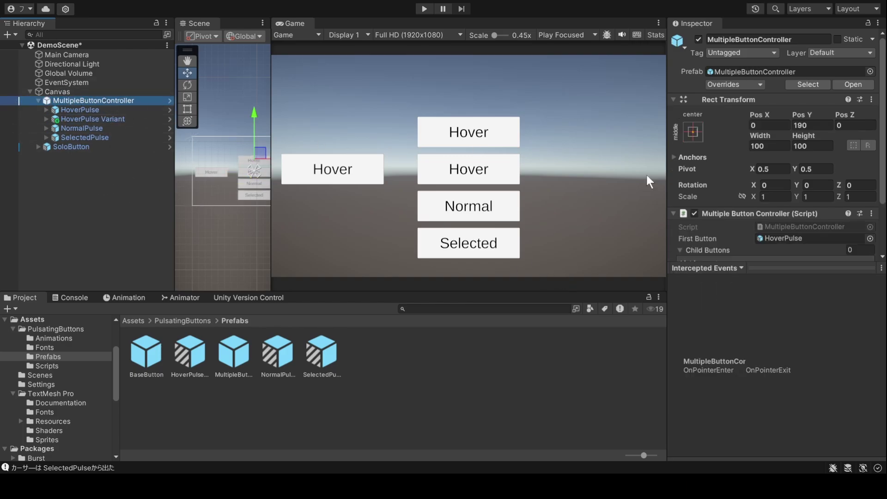
pyautogui.moveTo(752, 269); pyautogui.dragTo(758, 376)
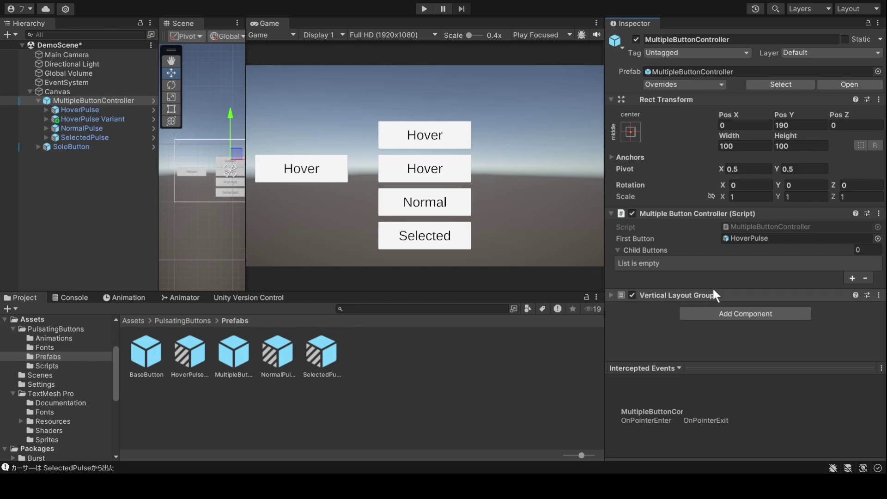
pyautogui.click(618, 296)
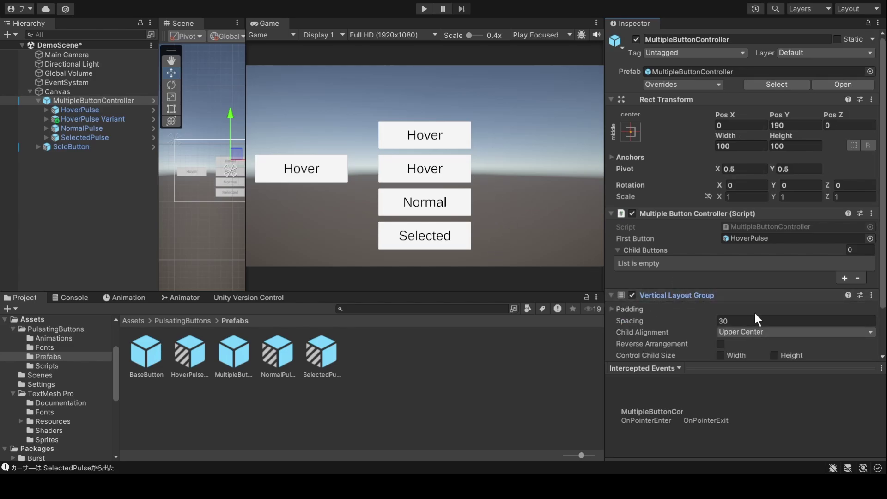
pyautogui.scroll(-3, 755, 316)
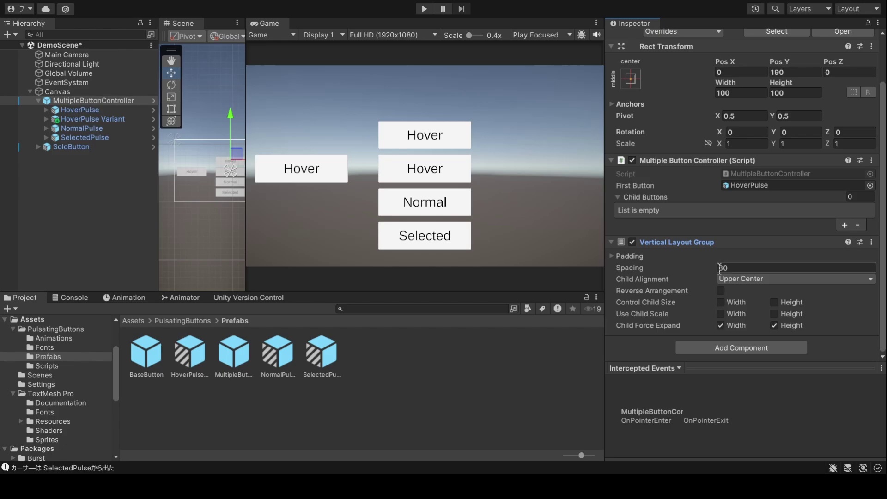
pyautogui.moveTo(714, 268); pyautogui.dragTo(242, 293)
pyautogui.click(749, 267)
pyautogui.write('3')
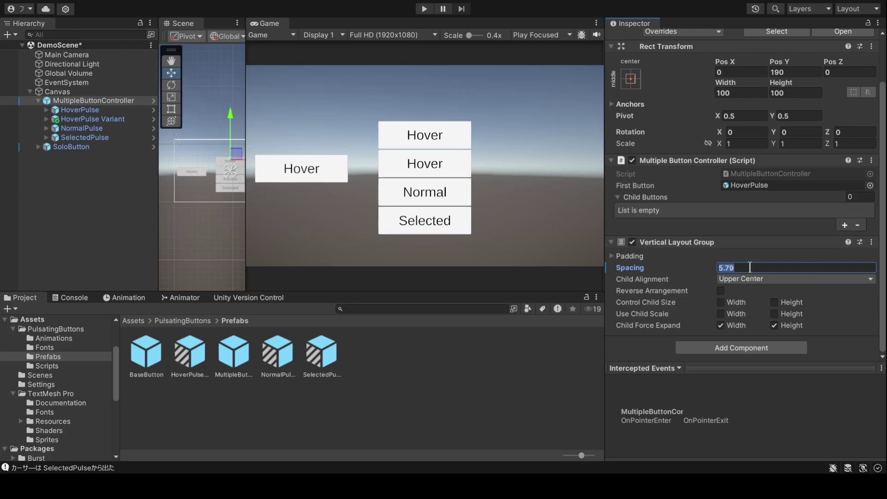
pyautogui.write('0')
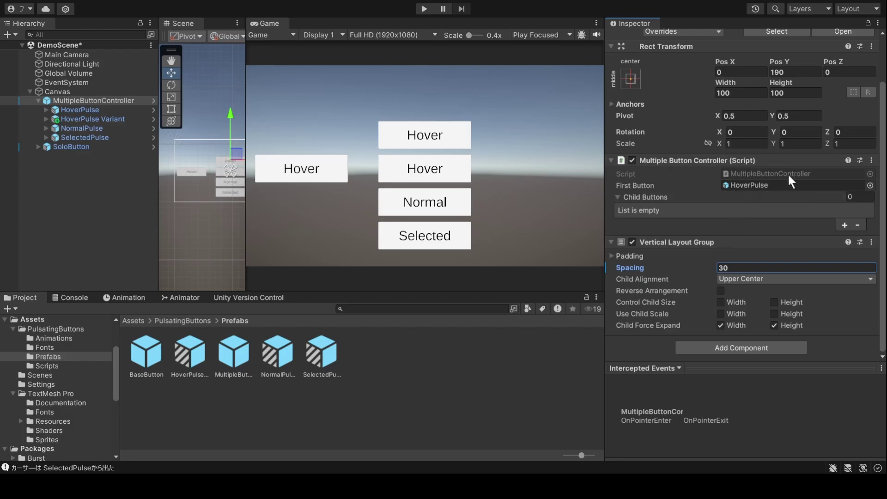
pyautogui.click(423, 10)
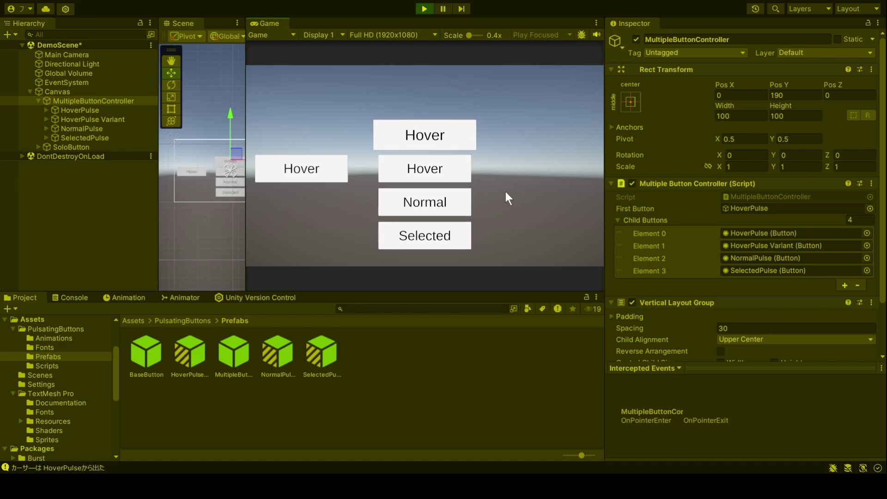
pyautogui.hotkey('ctrl', 'p')
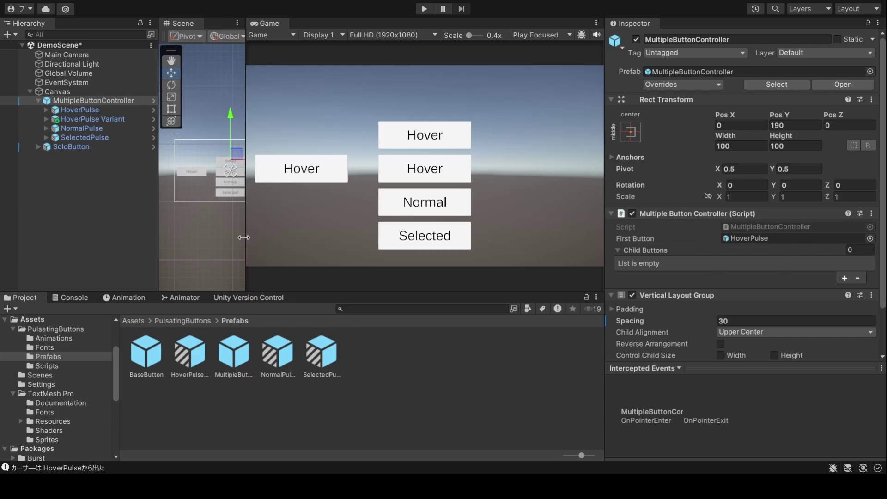
# - Select SoloButton, preview the MultipleButtonController and ButtonController scripts, and open ButtonController.cs in Visual Studio
pyautogui.moveTo(243, 237); pyautogui.dragTo(301, 237)
pyautogui.click(60, 146)
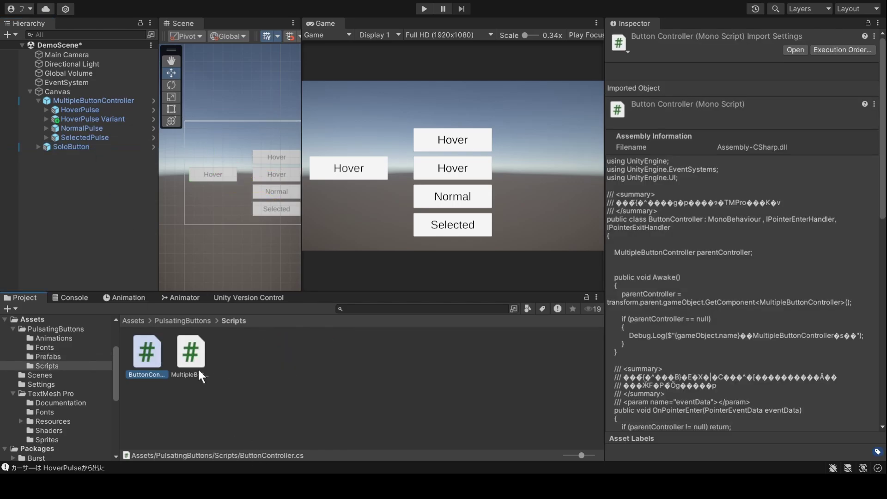
pyautogui.click(199, 369)
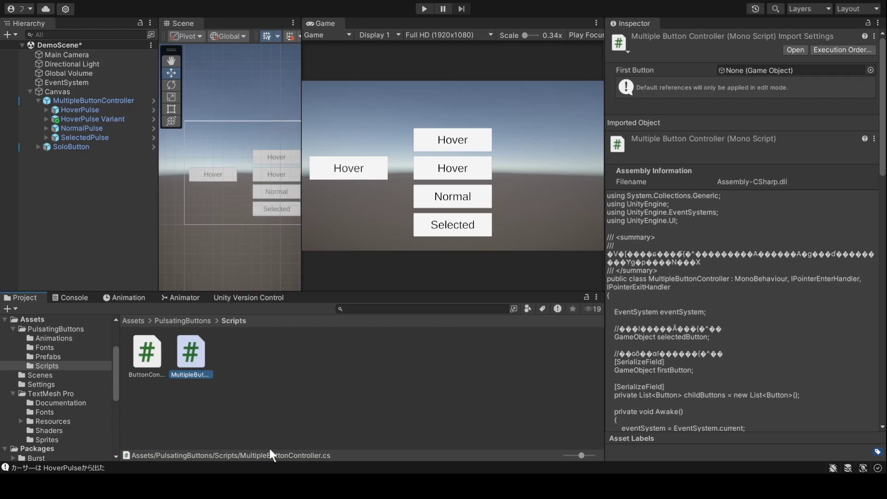
pyautogui.click(147, 362)
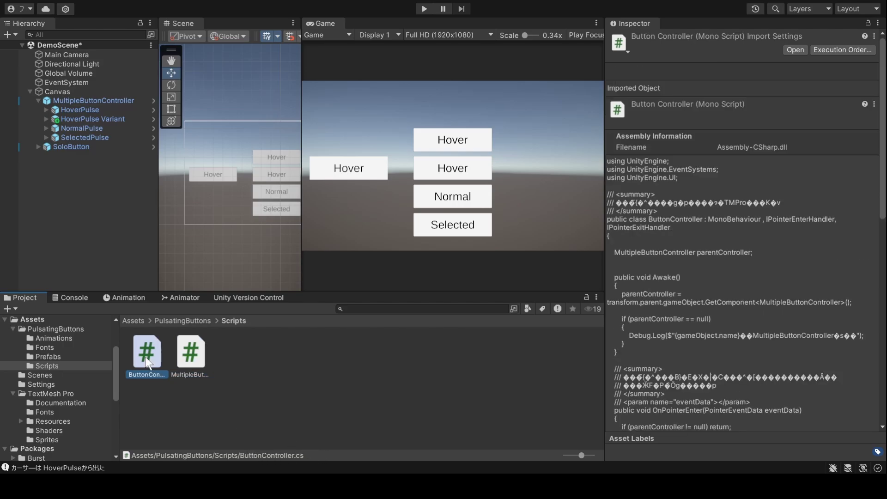
pyautogui.doubleClick(146, 357)
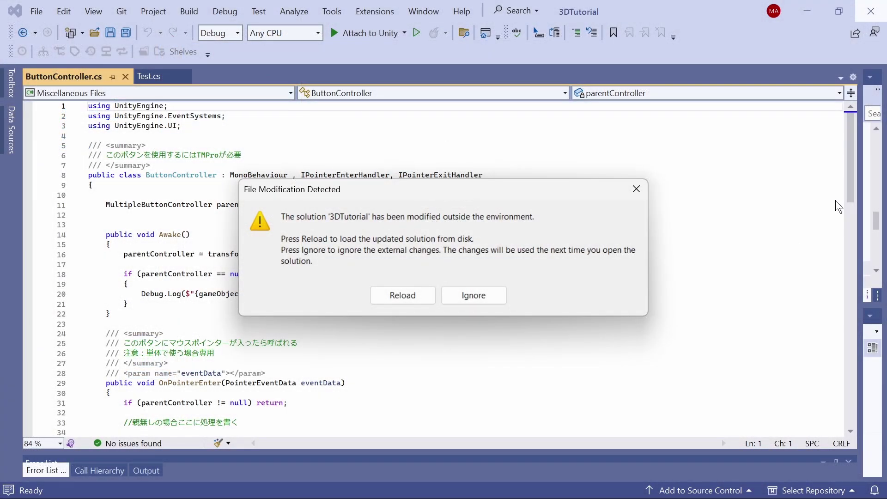
# - Dismiss the file modification warning and review OnPointerEnter's summary comment and early-return line
pyautogui.click(402, 295)
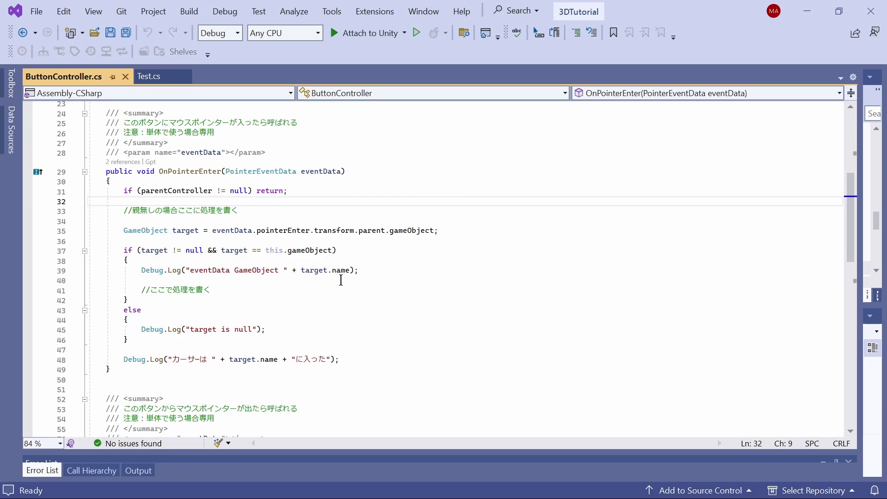
pyautogui.press('Up')
pyautogui.press('Up')
pyautogui.scroll(1, 237, 177)
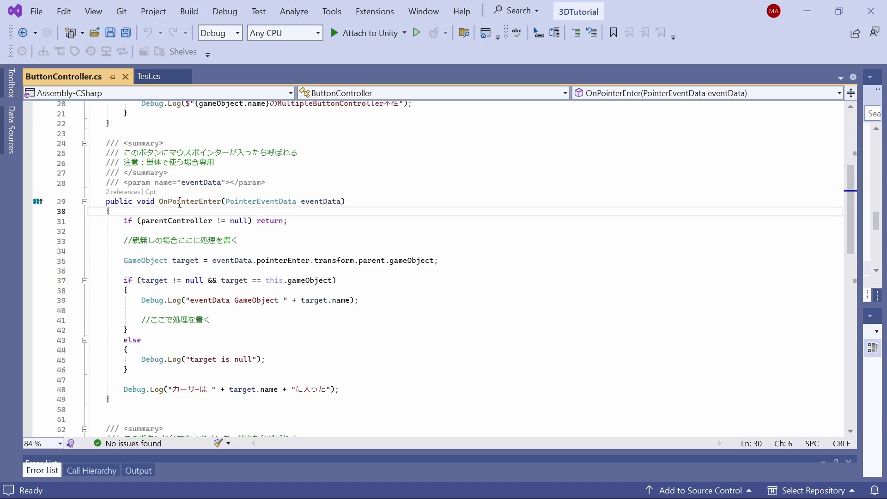
pyautogui.click(200, 202)
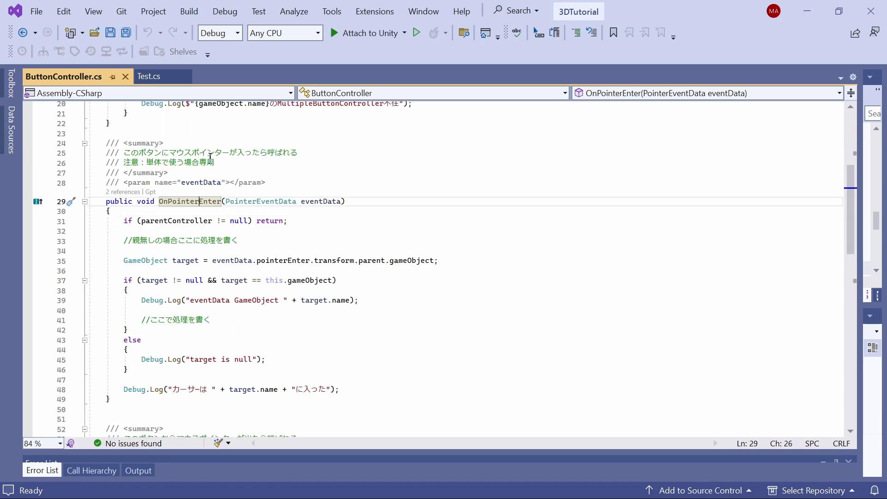
pyautogui.click(312, 154)
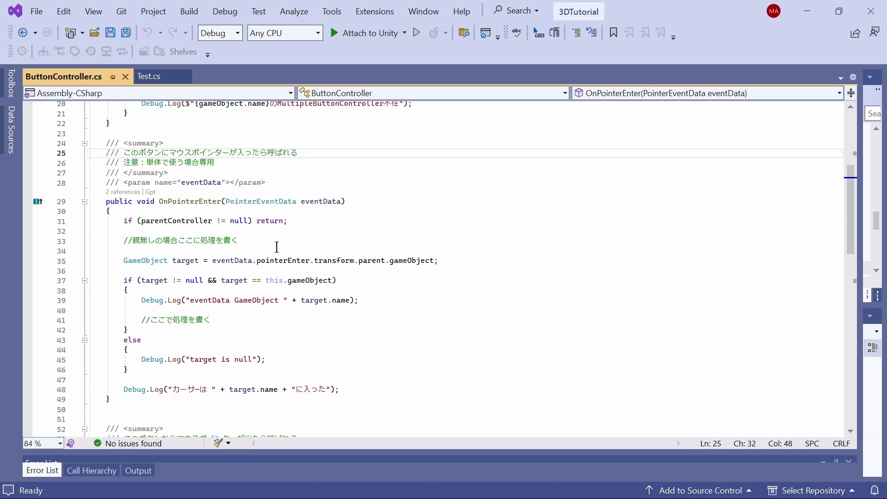
pyautogui.click(314, 221)
pyautogui.scroll(-2, 319, 217)
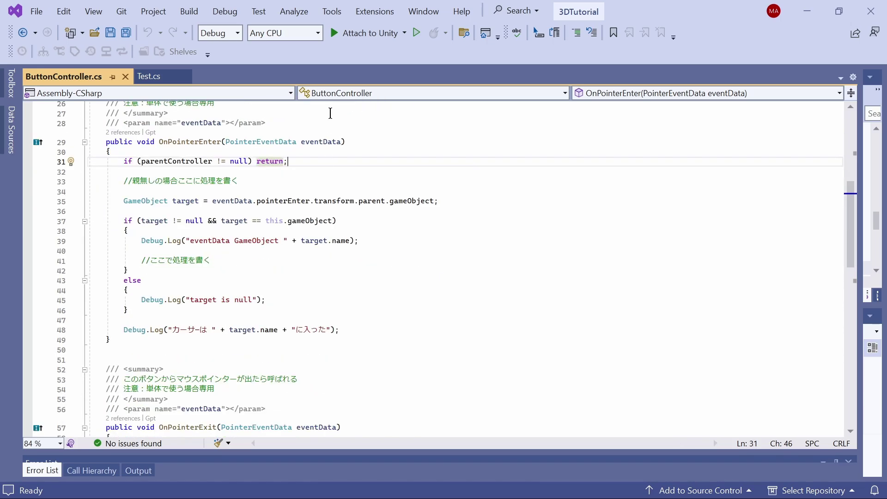
pyautogui.scroll(2, 237, 194)
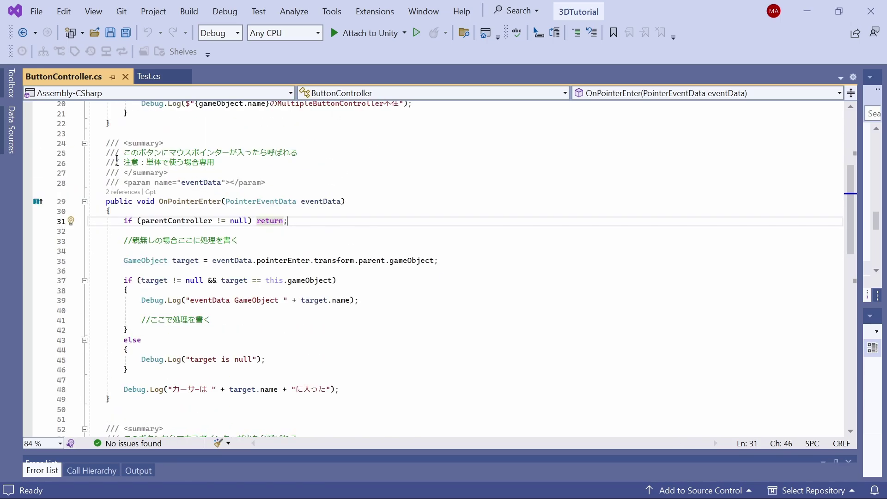
# - Highlight the standalone-use note and the parentController null check on line 31, then step toward the target lookup
pyautogui.moveTo(123, 164); pyautogui.dragTo(221, 162)
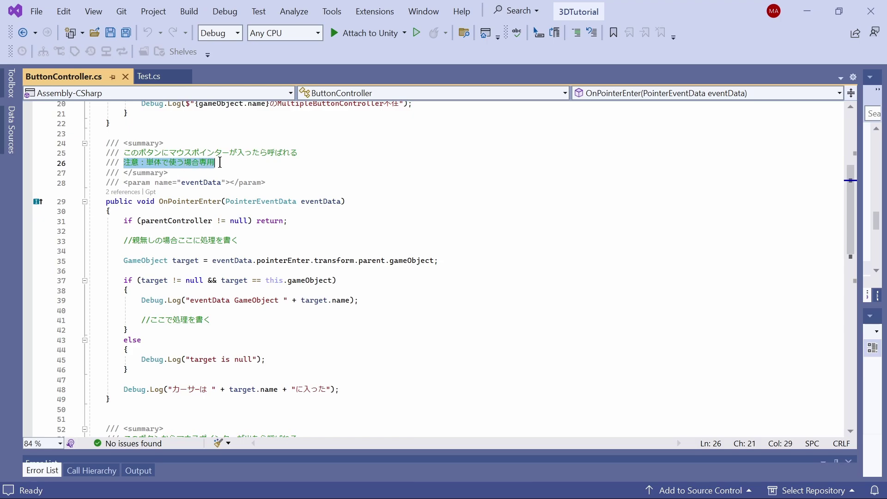
pyautogui.click(226, 163)
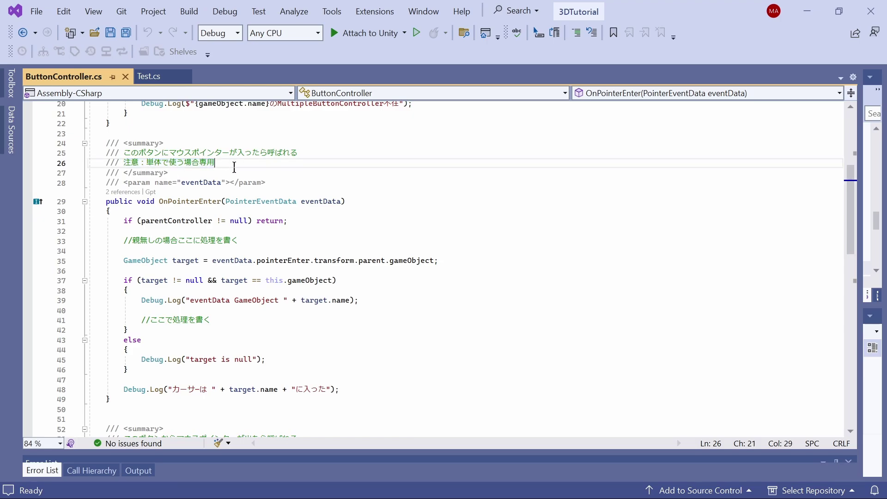
pyautogui.scroll(-1, 234, 168)
pyautogui.moveTo(119, 191)
pyautogui.mouseDown()
pyautogui.moveTo(253, 191)
pyautogui.moveTo(119, 189)
pyautogui.mouseUp()
pyautogui.keyDown('shift'); pyautogui.click(300, 189); pyautogui.keyUp('shift')
pyautogui.click(242, 212)
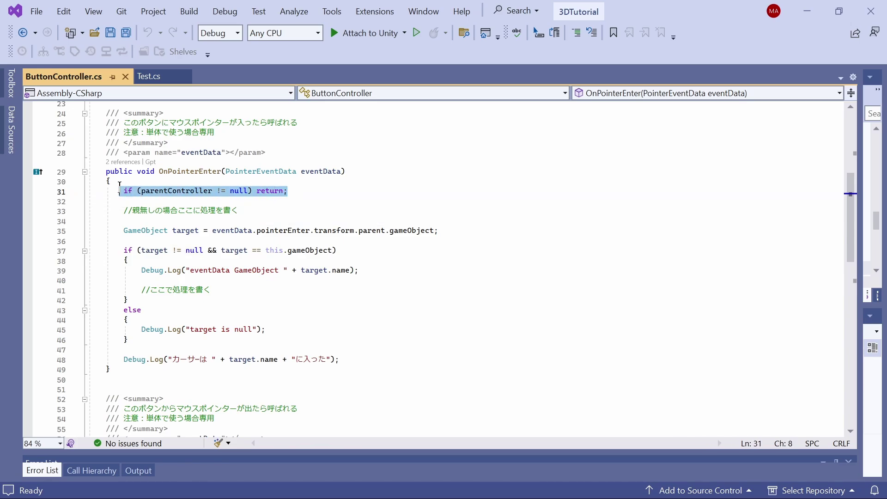
pyautogui.click(314, 224)
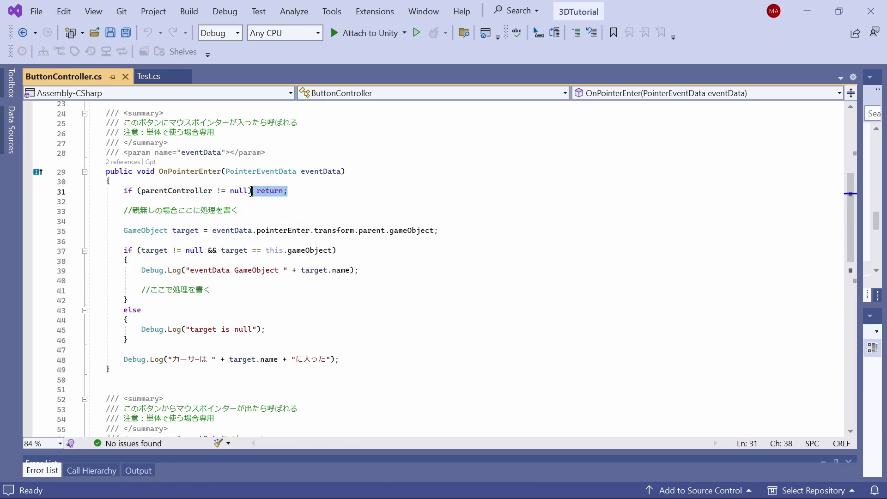
pyautogui.click(299, 202)
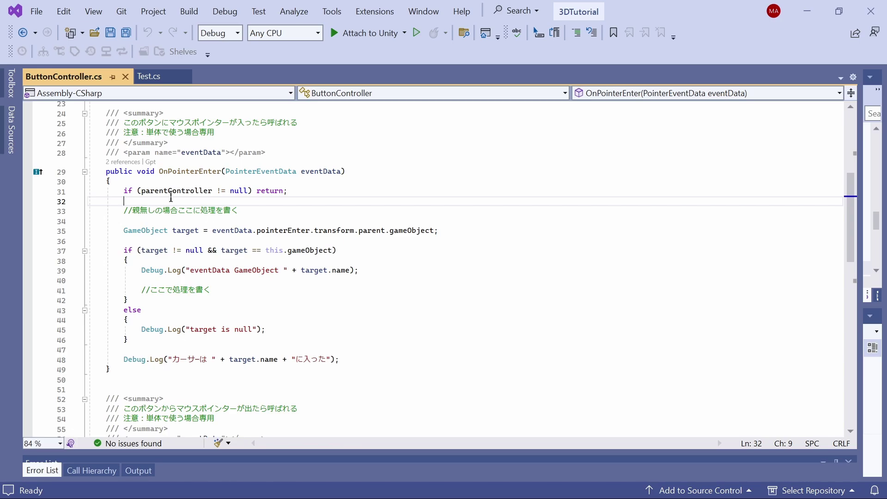
pyautogui.click(238, 211)
pyautogui.click(293, 224)
# - Undo the stray edit, inspect OnPointerExit, then select the placeholder comment on line 41
pyautogui.hotkey('ctrl', 'z')
pyautogui.scroll(-5, 293, 224)
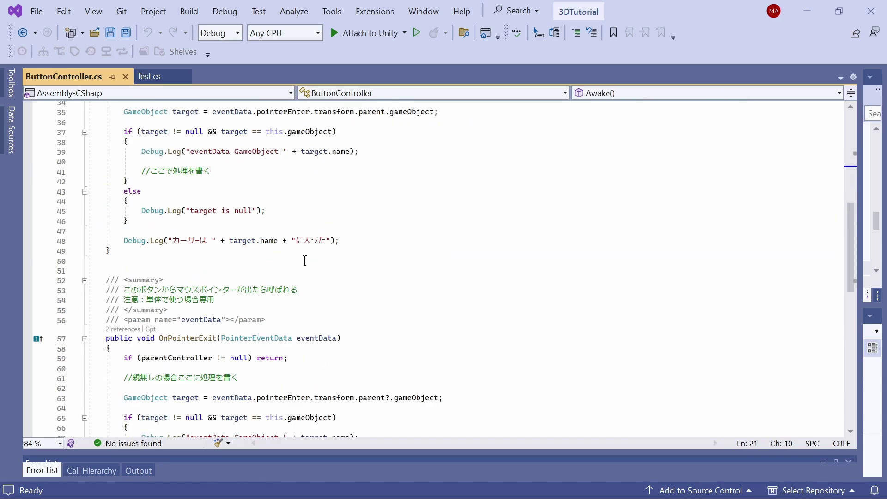
pyautogui.scroll(-2, 303, 257)
pyautogui.scroll(-3, 303, 257)
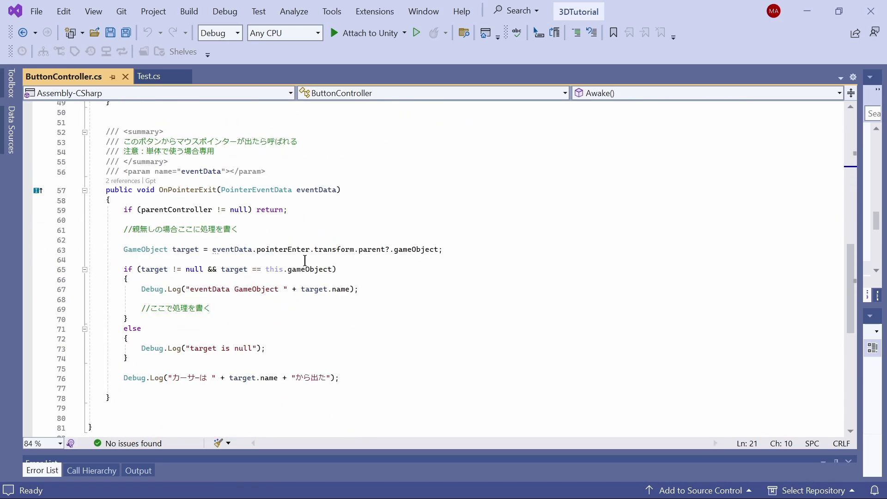
pyautogui.click(192, 190)
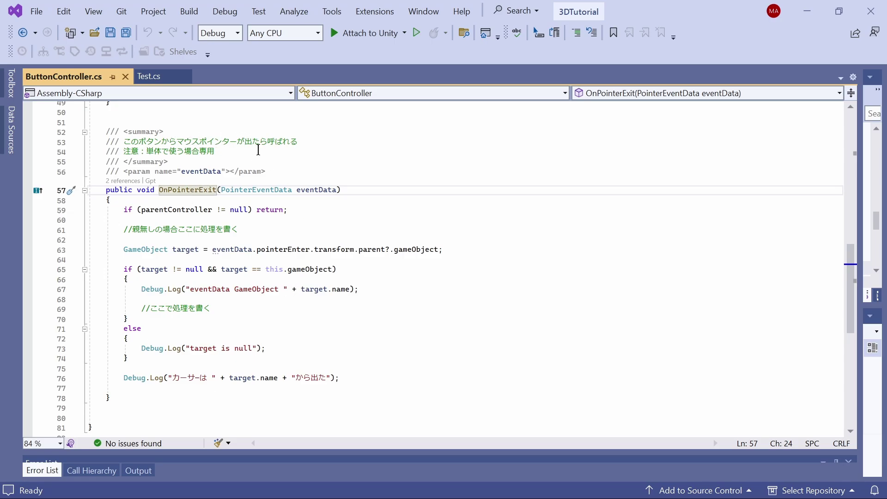
pyautogui.click(304, 145)
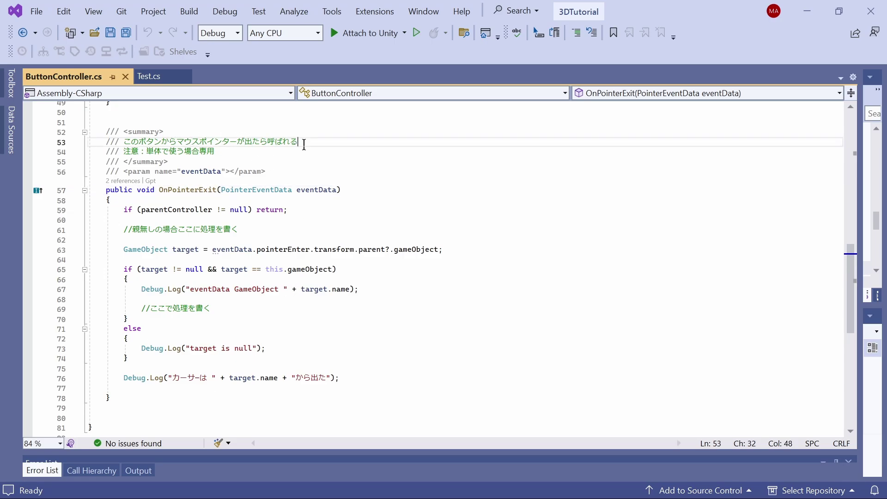
pyautogui.scroll(8, 291, 282)
pyautogui.scroll(-1, 290, 283)
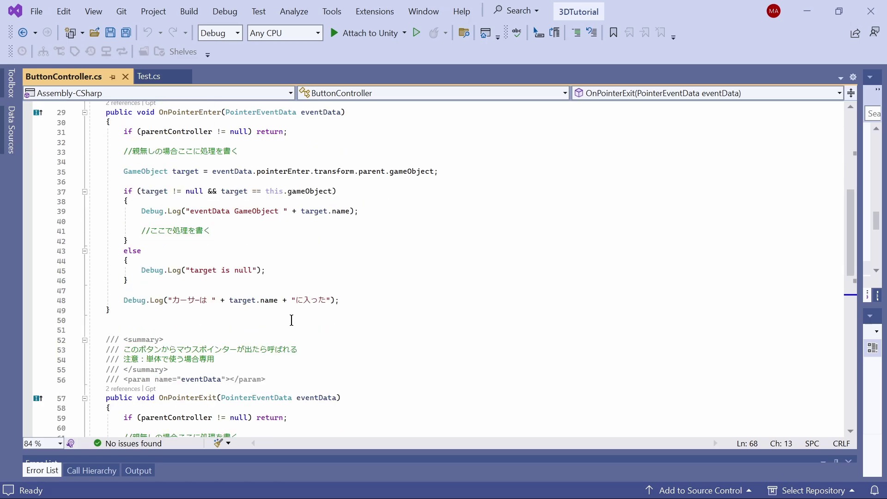
pyautogui.click(304, 231)
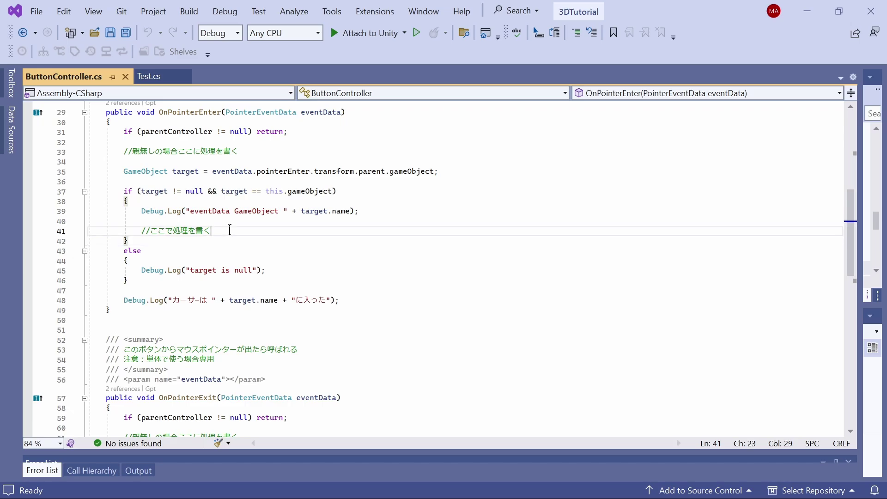
pyautogui.press('Home')
pyautogui.hotkey('shift', 'End')
# - Select OnPointerExit's placeholder comment on line 69 and review its else block and exit log
pyautogui.scroll(-2, 241, 231)
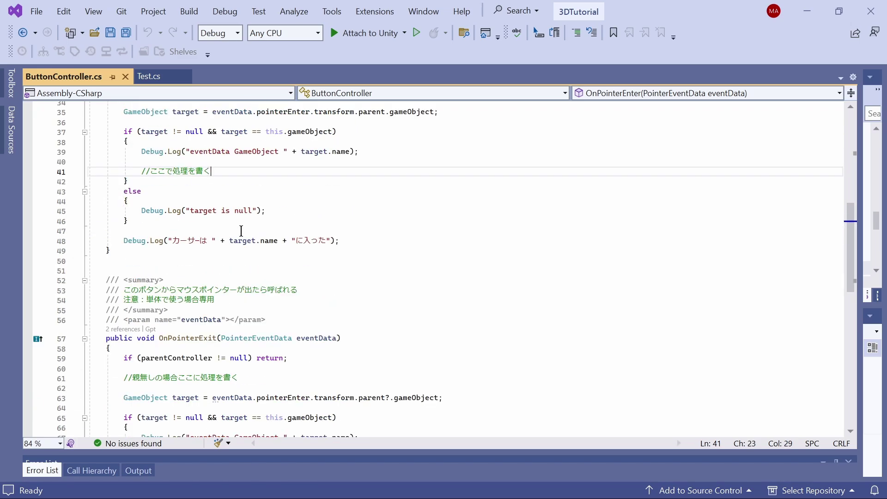
pyautogui.scroll(-3, 241, 231)
pyautogui.scroll(-1, 238, 316)
pyautogui.click(128, 338)
pyautogui.hotkey('shift', 'End')
pyautogui.scroll(-2, 194, 340)
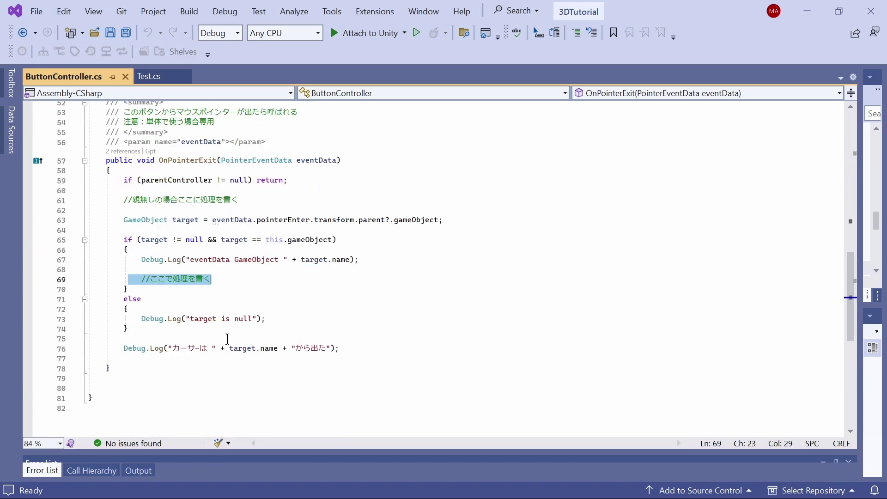
pyautogui.click(265, 319)
pyautogui.click(254, 358)
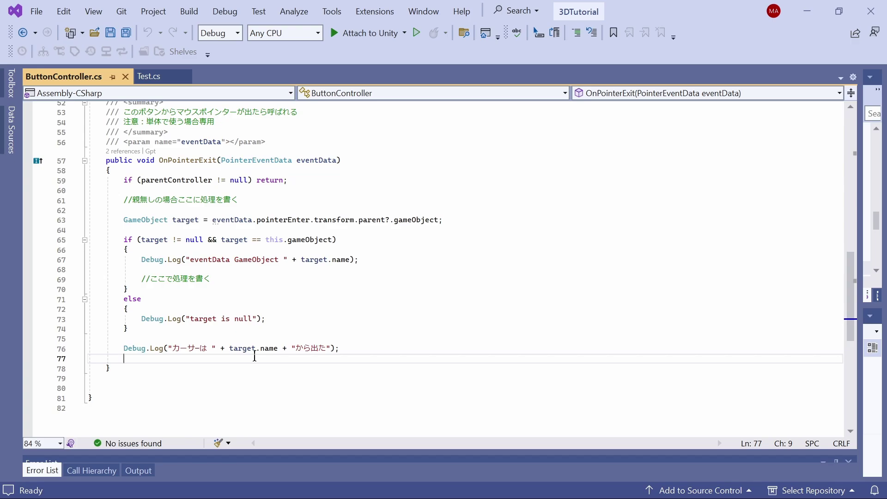
pyautogui.scroll(4, 255, 358)
pyautogui.scroll(4, 255, 358)
pyautogui.scroll(4, 255, 358)
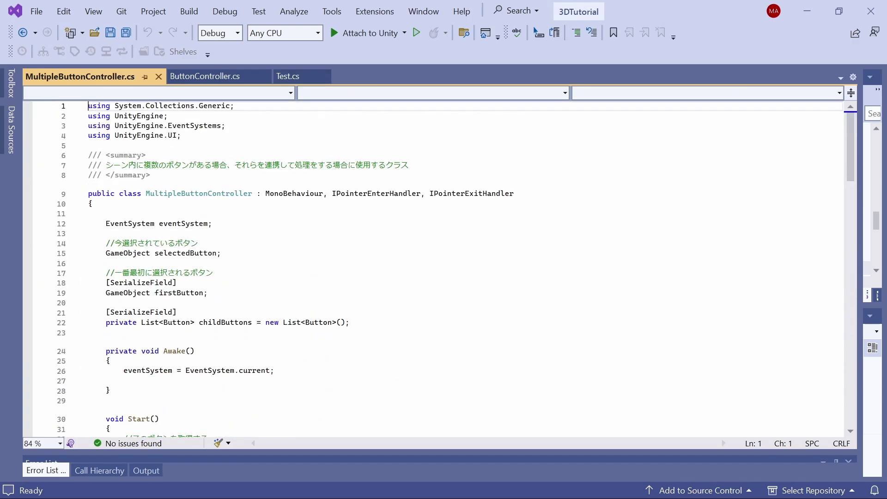
pyautogui.click(219, 143)
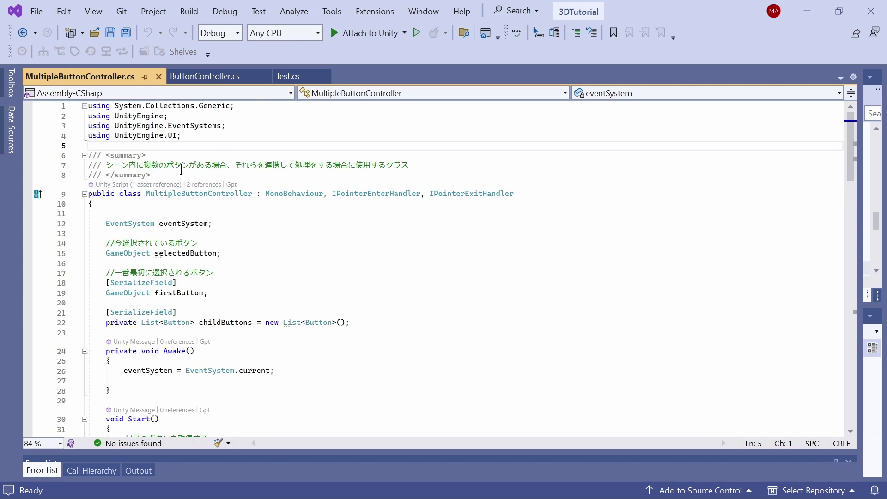
pyautogui.click(235, 167)
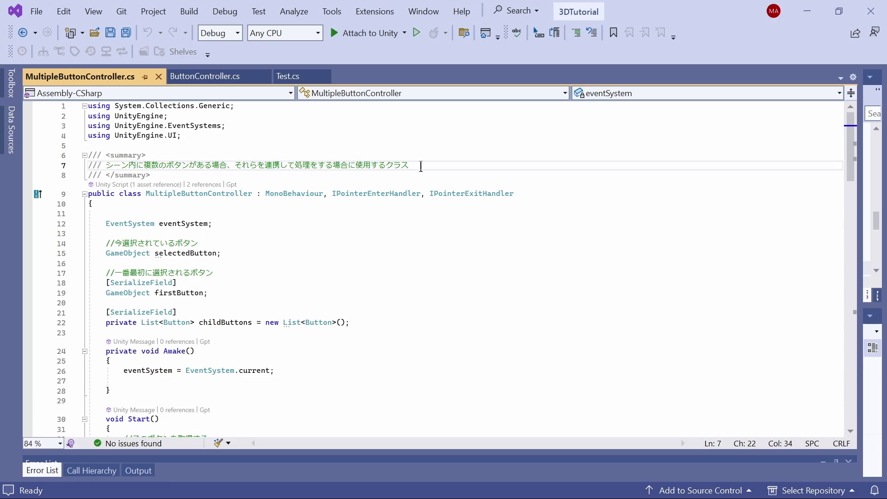
pyautogui.click(421, 166)
pyautogui.scroll(-2, 335, 211)
pyautogui.click(286, 196)
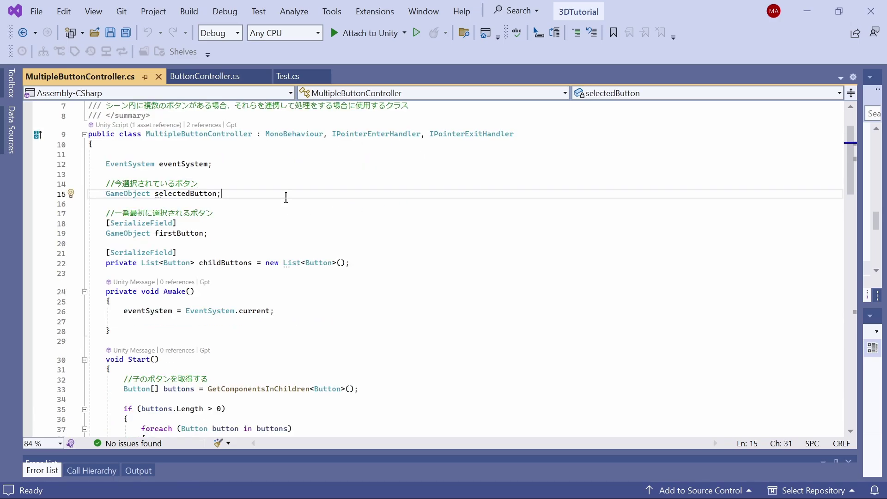
pyautogui.click(268, 213)
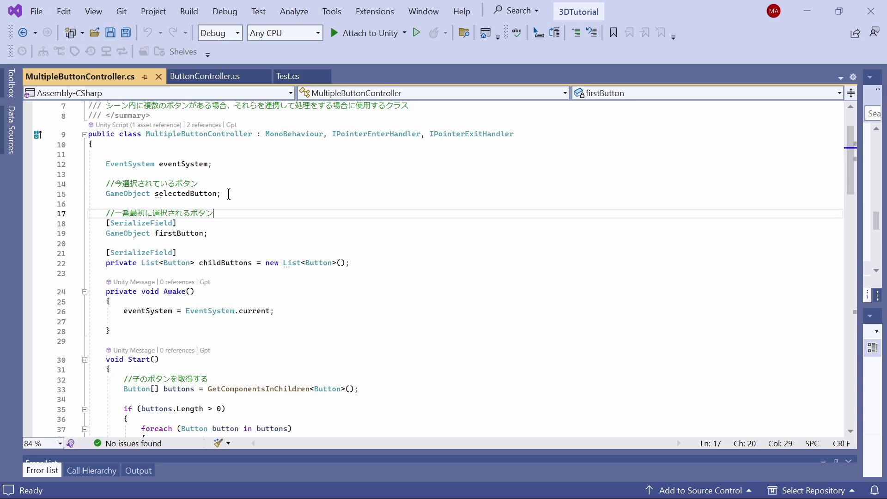
pyautogui.click(229, 195)
pyautogui.click(231, 164)
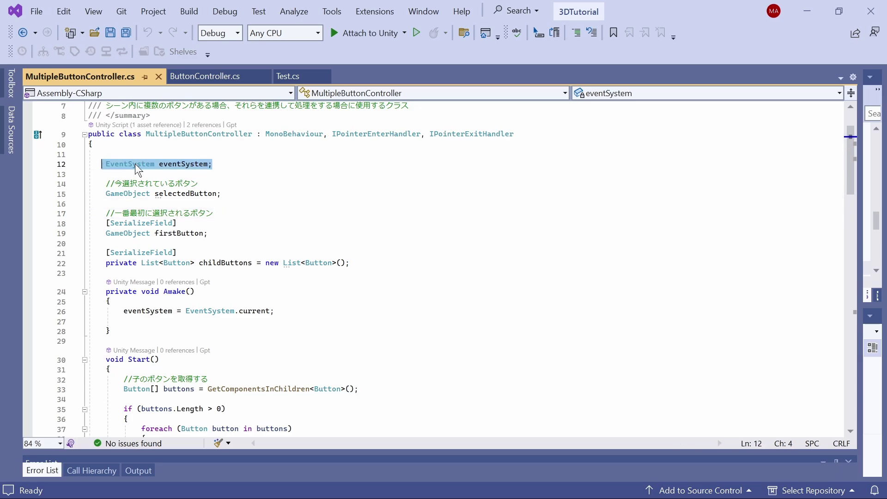
pyautogui.click(312, 194)
pyautogui.scroll(-1, 312, 194)
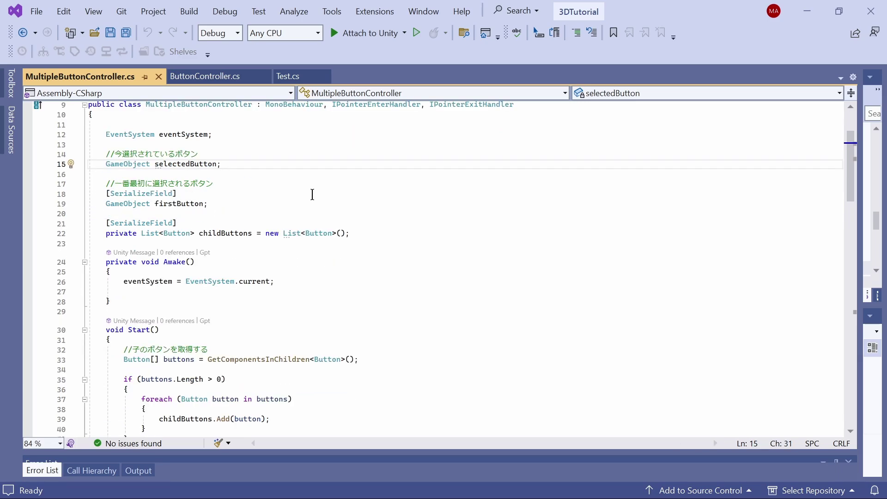
pyautogui.click(196, 242)
pyautogui.click(142, 213)
pyautogui.click(194, 244)
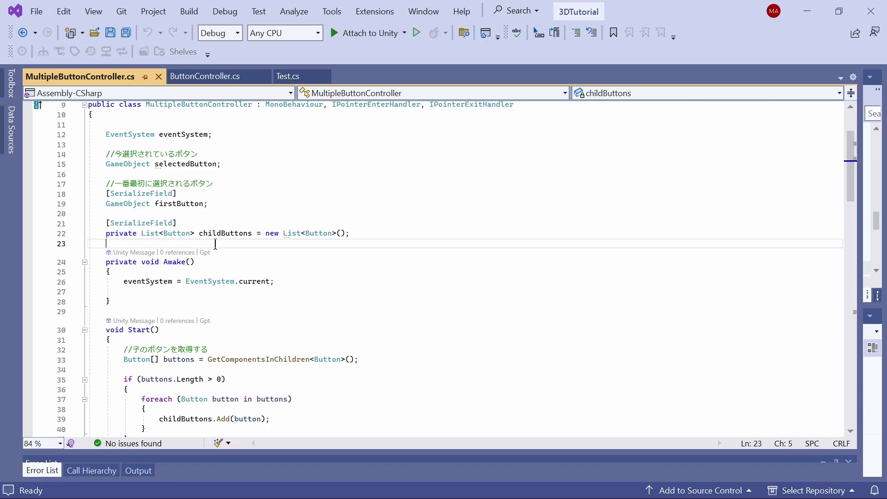
pyautogui.moveTo(98, 233); pyautogui.dragTo(350, 233)
pyautogui.click(196, 176)
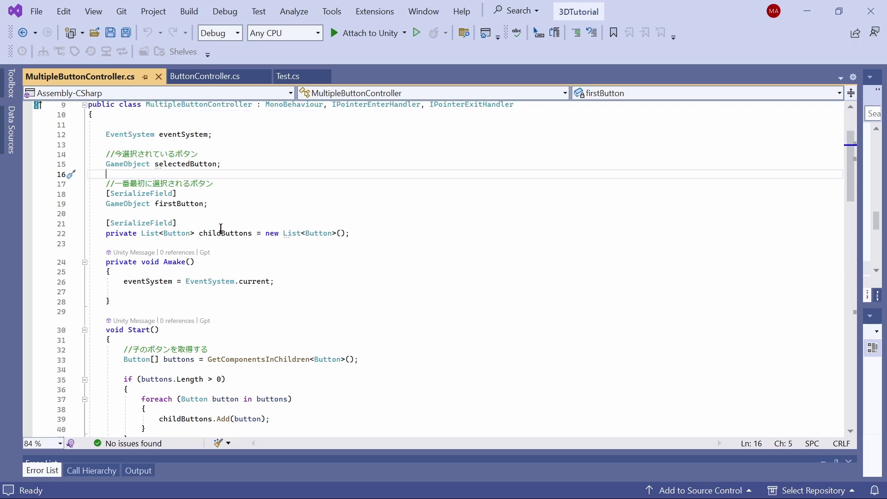
pyautogui.moveTo(400, 243); pyautogui.dragTo(98, 223)
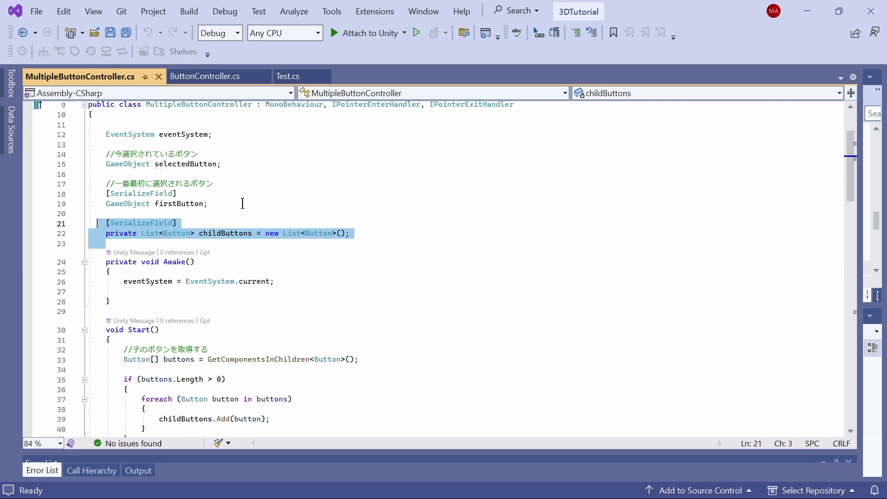
pyautogui.click(242, 203)
pyautogui.scroll(-17, 384, 222)
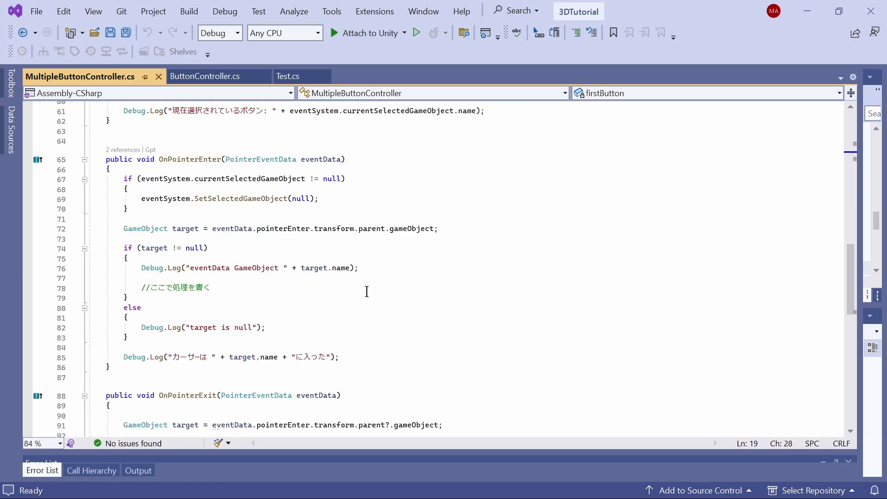
pyautogui.click(374, 335)
pyautogui.scroll(-1, 374, 335)
pyautogui.scroll(1, 374, 335)
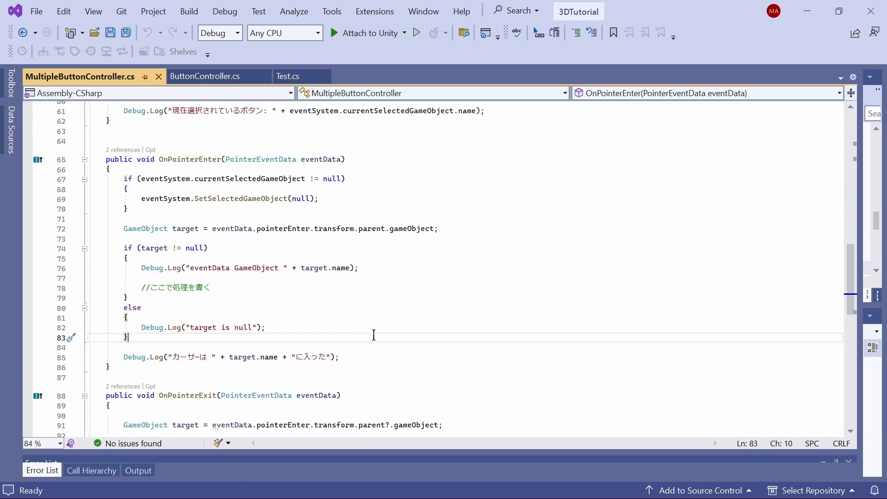
pyautogui.scroll(2, 373, 334)
pyautogui.scroll(-4, 235, 256)
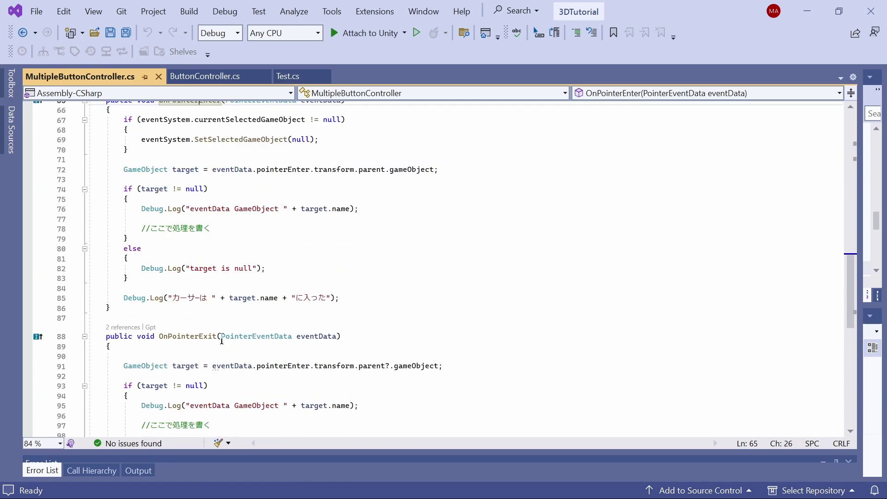
pyautogui.click(200, 337)
pyautogui.scroll(-3, 225, 324)
pyautogui.scroll(-1, 225, 324)
pyautogui.scroll(2, 226, 325)
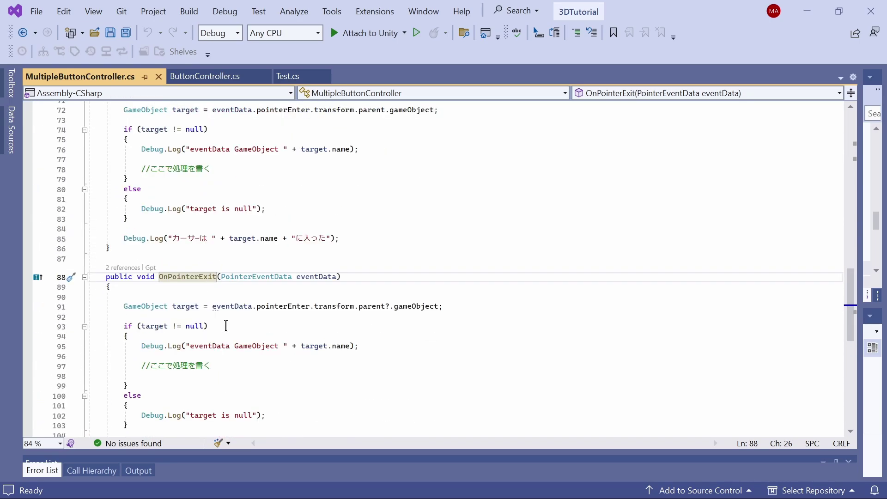
pyautogui.scroll(3, 226, 326)
pyautogui.scroll(3, 226, 324)
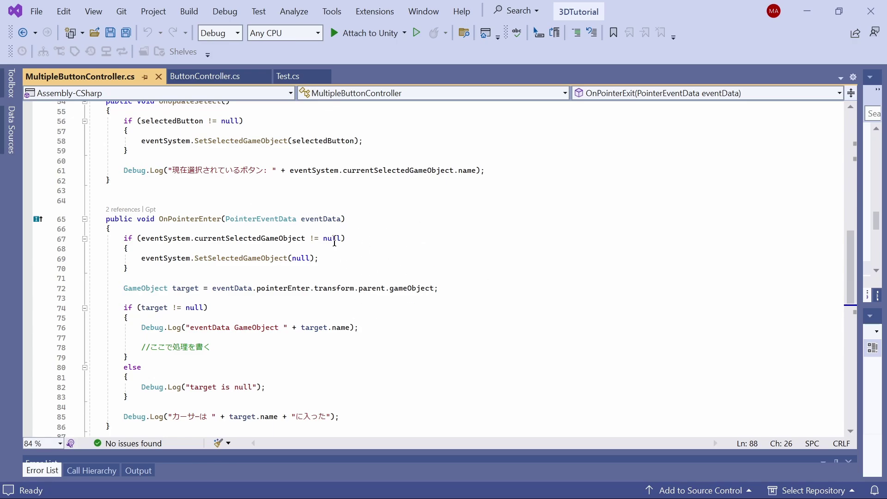
pyautogui.click(345, 221)
pyautogui.click(358, 239)
pyautogui.click(337, 278)
pyautogui.scroll(-1, 338, 277)
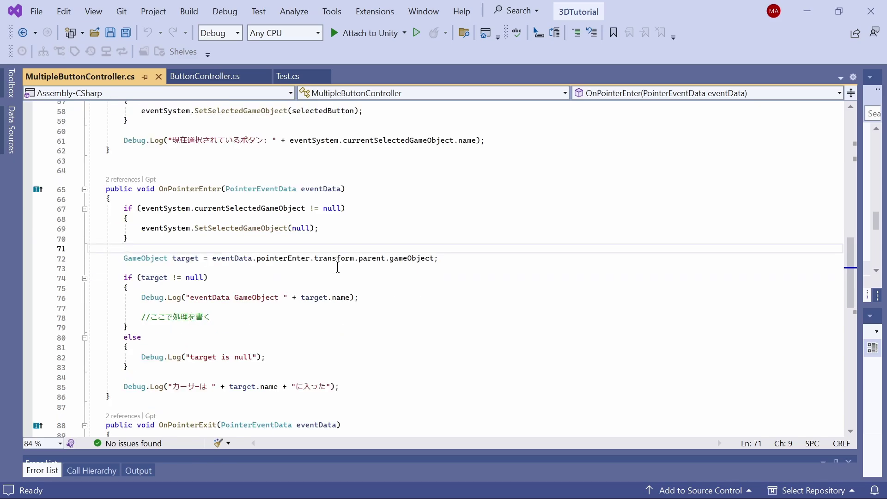
pyautogui.click(266, 267)
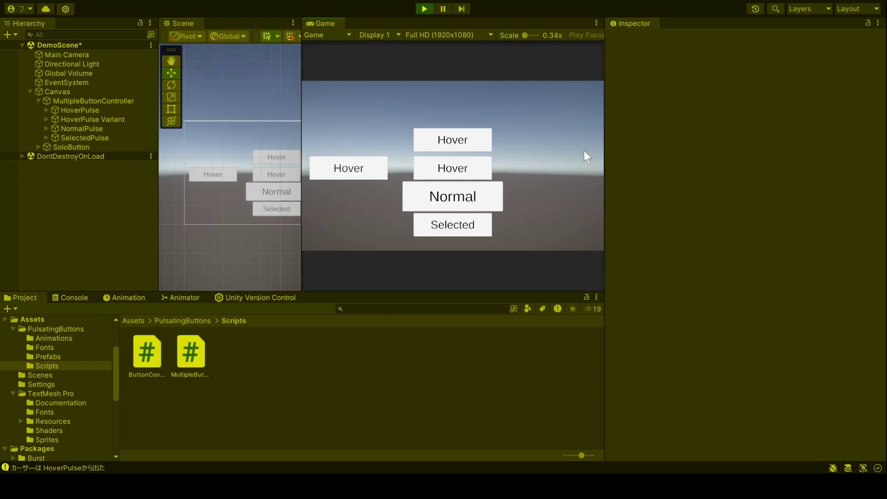
# - Switch the bottom panel to the Console and clear all old log entries
pyautogui.click(65, 298)
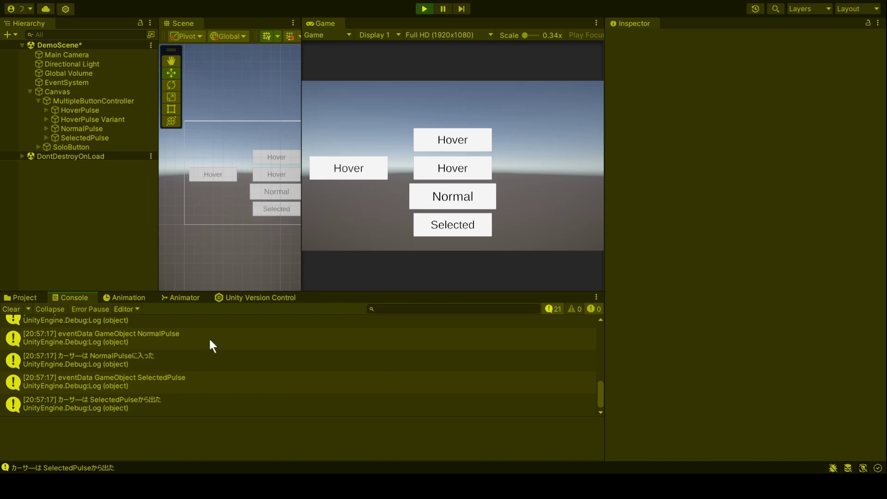
pyautogui.click(14, 311)
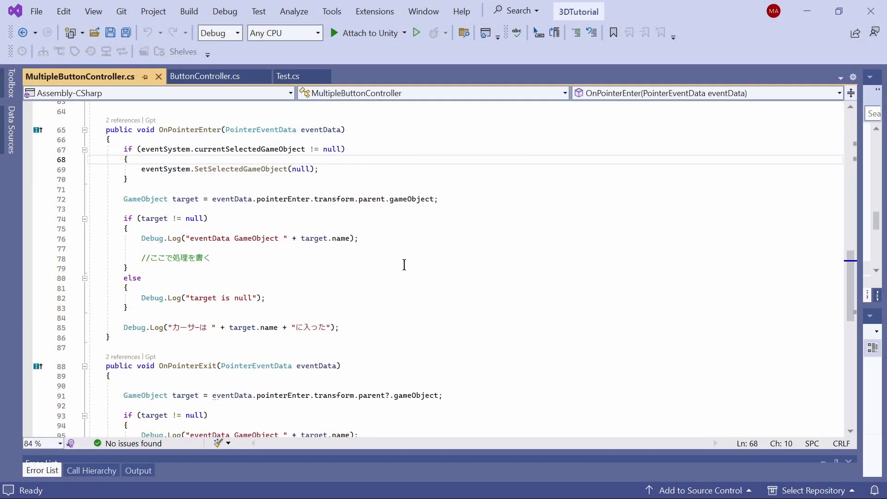
pyautogui.click(340, 327)
pyautogui.scroll(4, 333, 286)
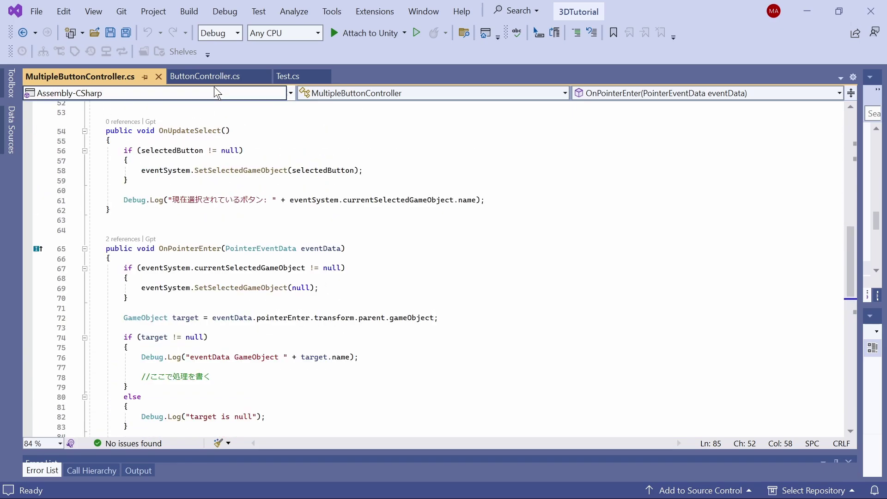
pyautogui.click(203, 76)
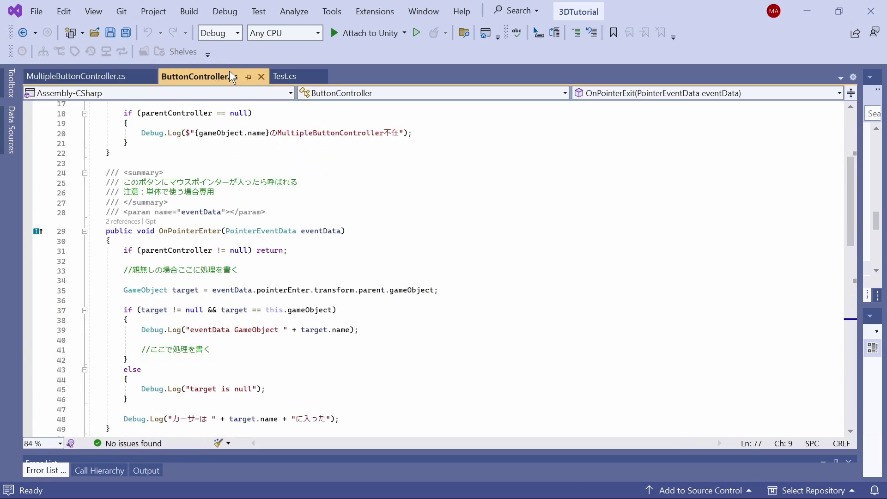
pyautogui.click(97, 77)
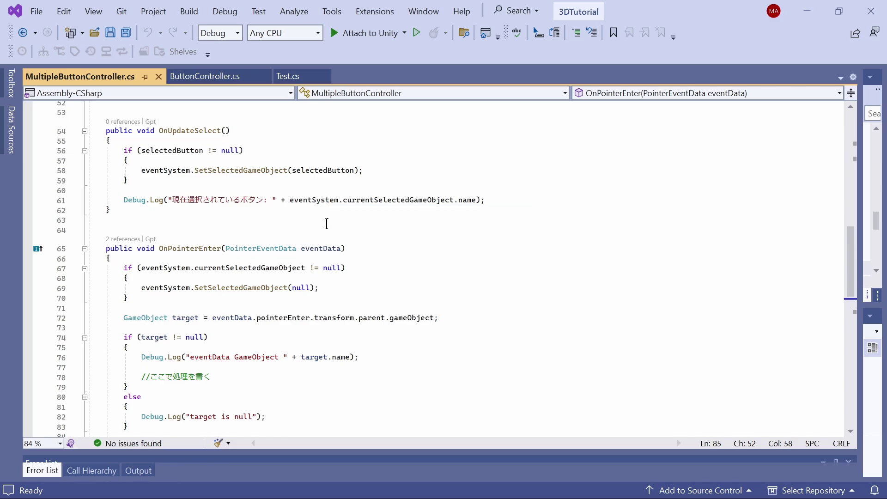
pyautogui.scroll(-4, 330, 225)
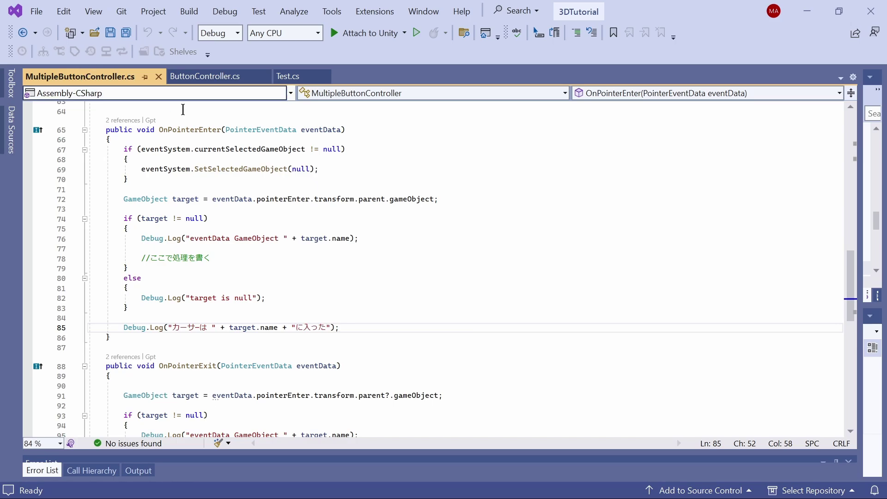
pyautogui.scroll(-2, 454, 286)
pyautogui.scroll(-4, 454, 285)
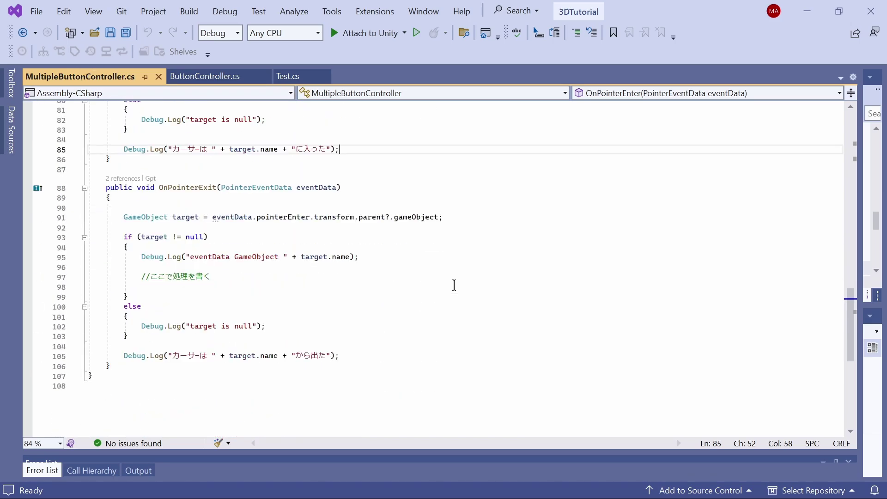
pyautogui.click(454, 285)
pyautogui.scroll(6, 454, 285)
pyautogui.scroll(4, 455, 285)
pyautogui.scroll(9, 454, 285)
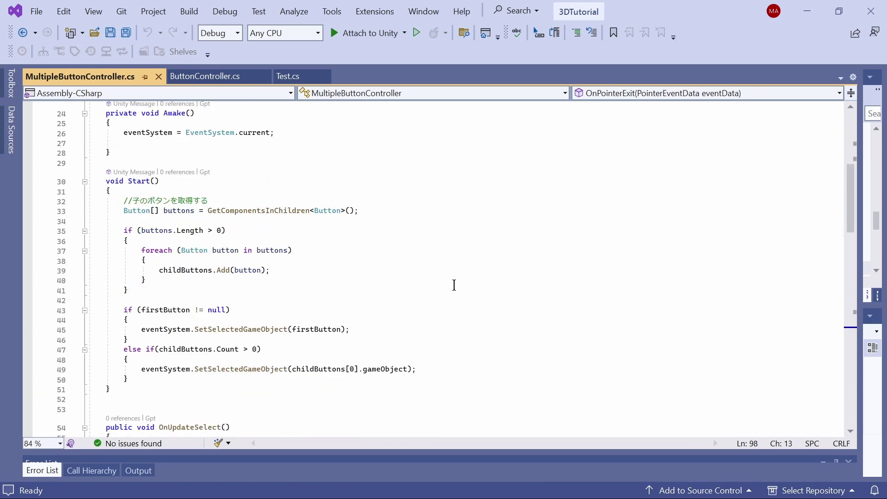
pyautogui.scroll(3, 454, 285)
pyautogui.scroll(5, 454, 285)
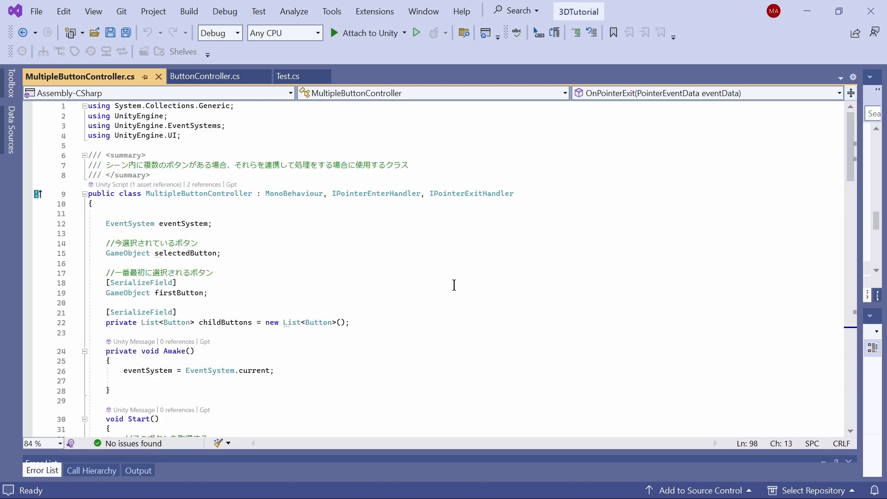